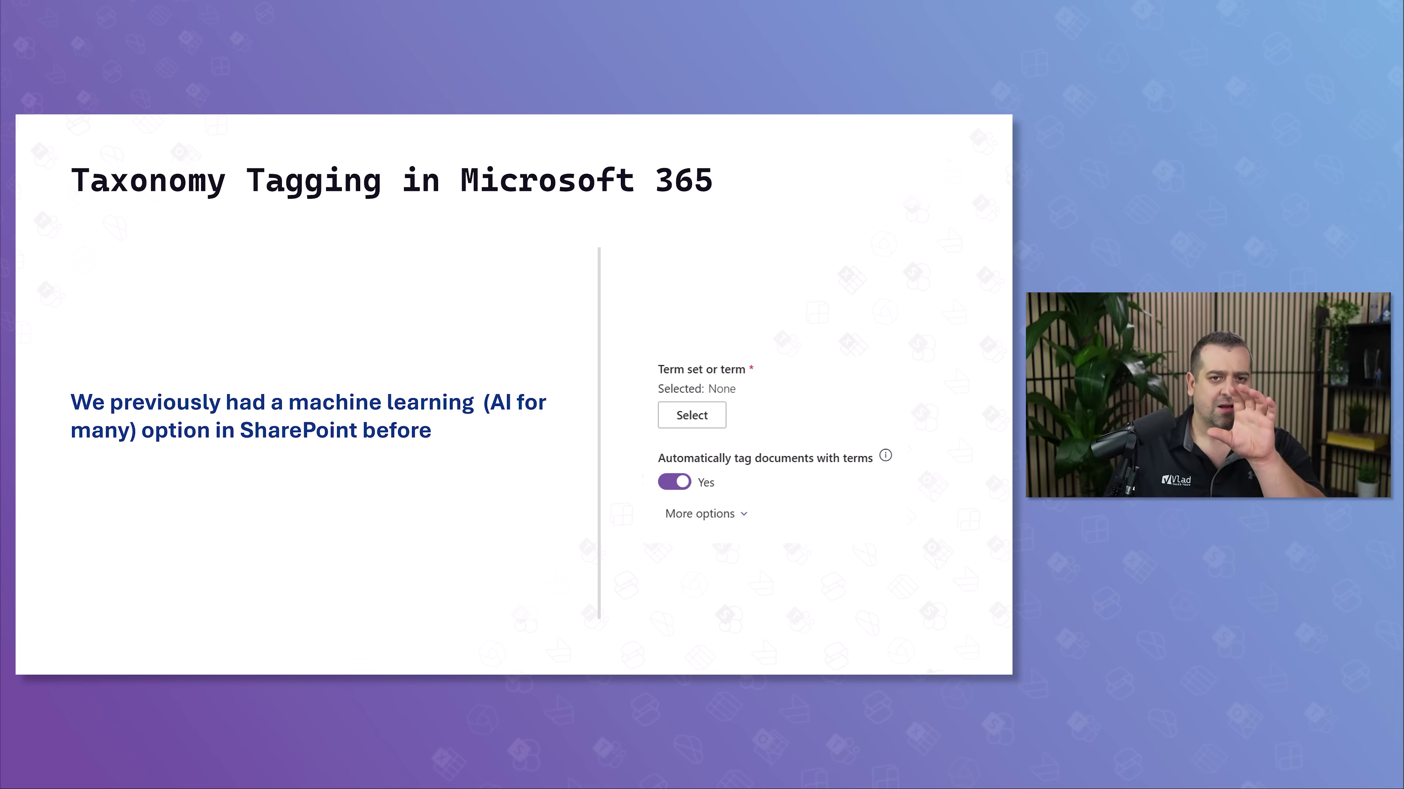
- Advance the presentation to the 'Taxonomy Tagging in Microsoft 365' slide
key(Right)
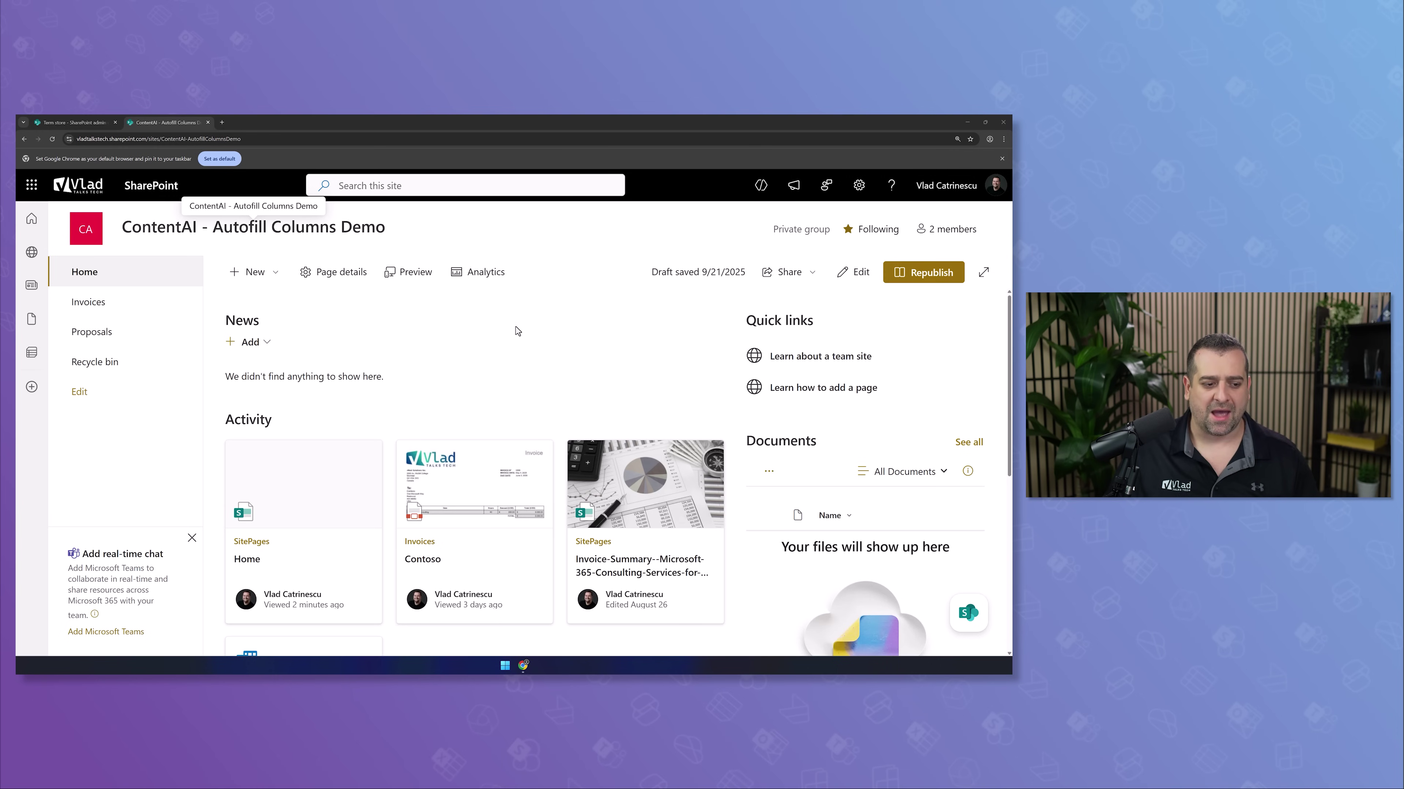
- Bring the browser showing the ContentAI - Autofill Columns Demo site to the front
click(514, 329)
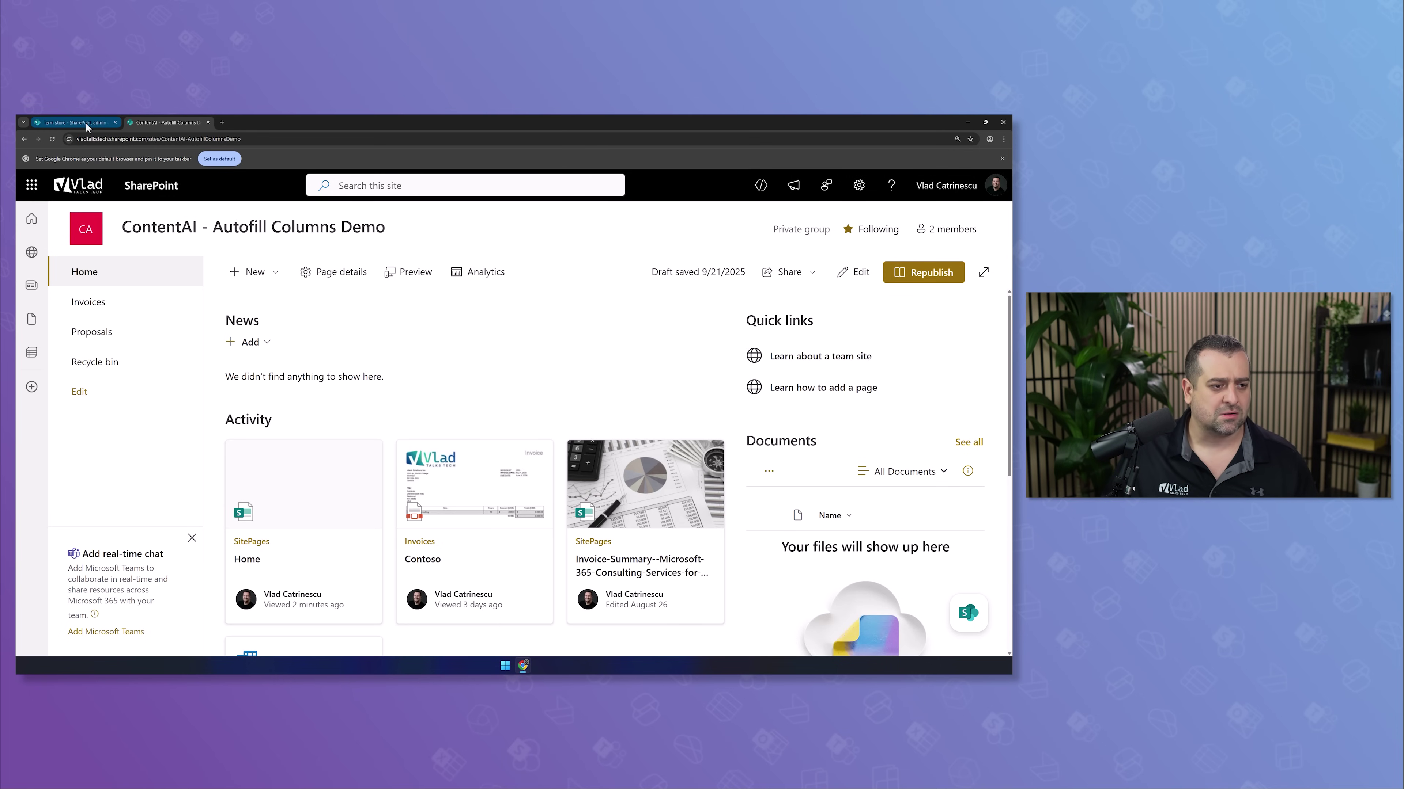
- Reload the site and create a blank document library named 'Invoice Test'
click(53, 140)
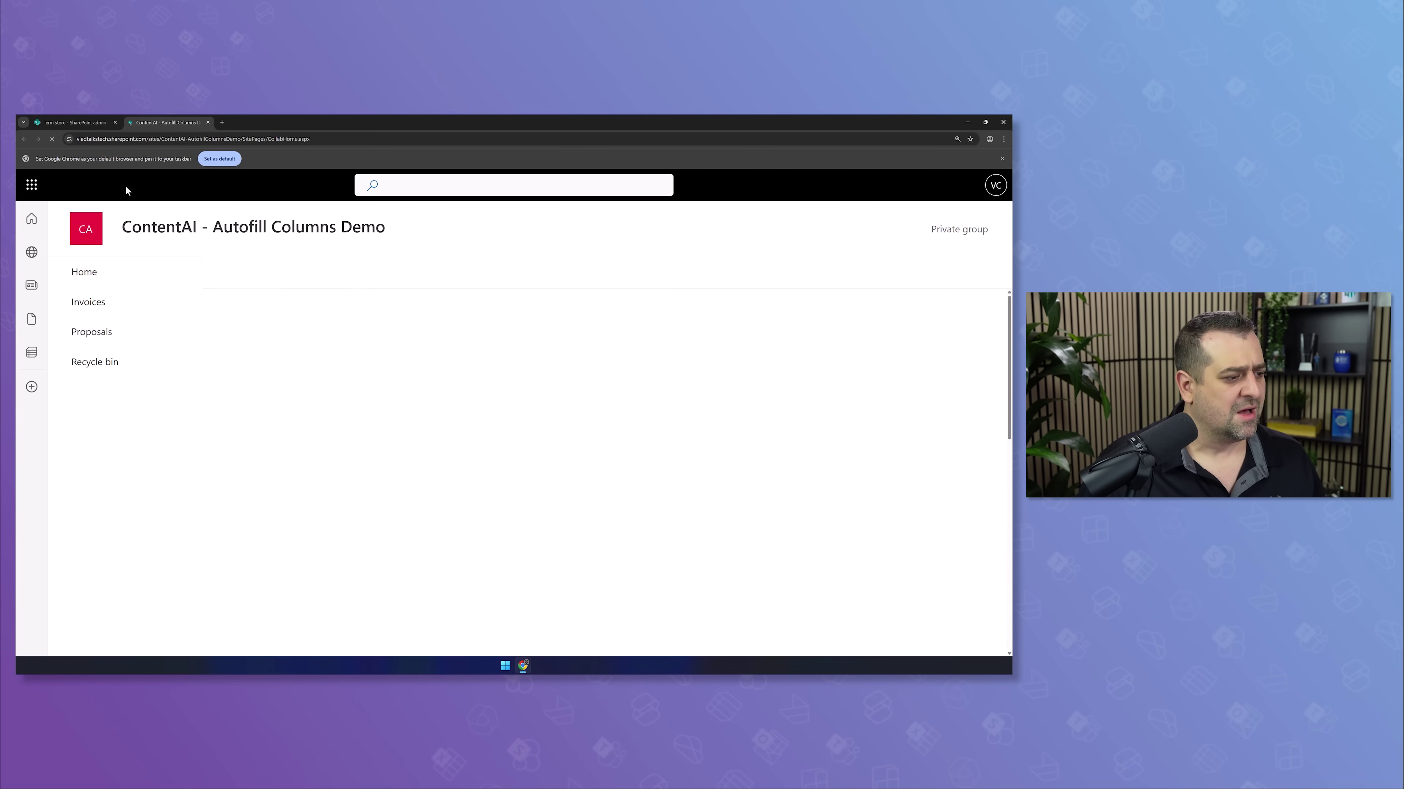
click(250, 272)
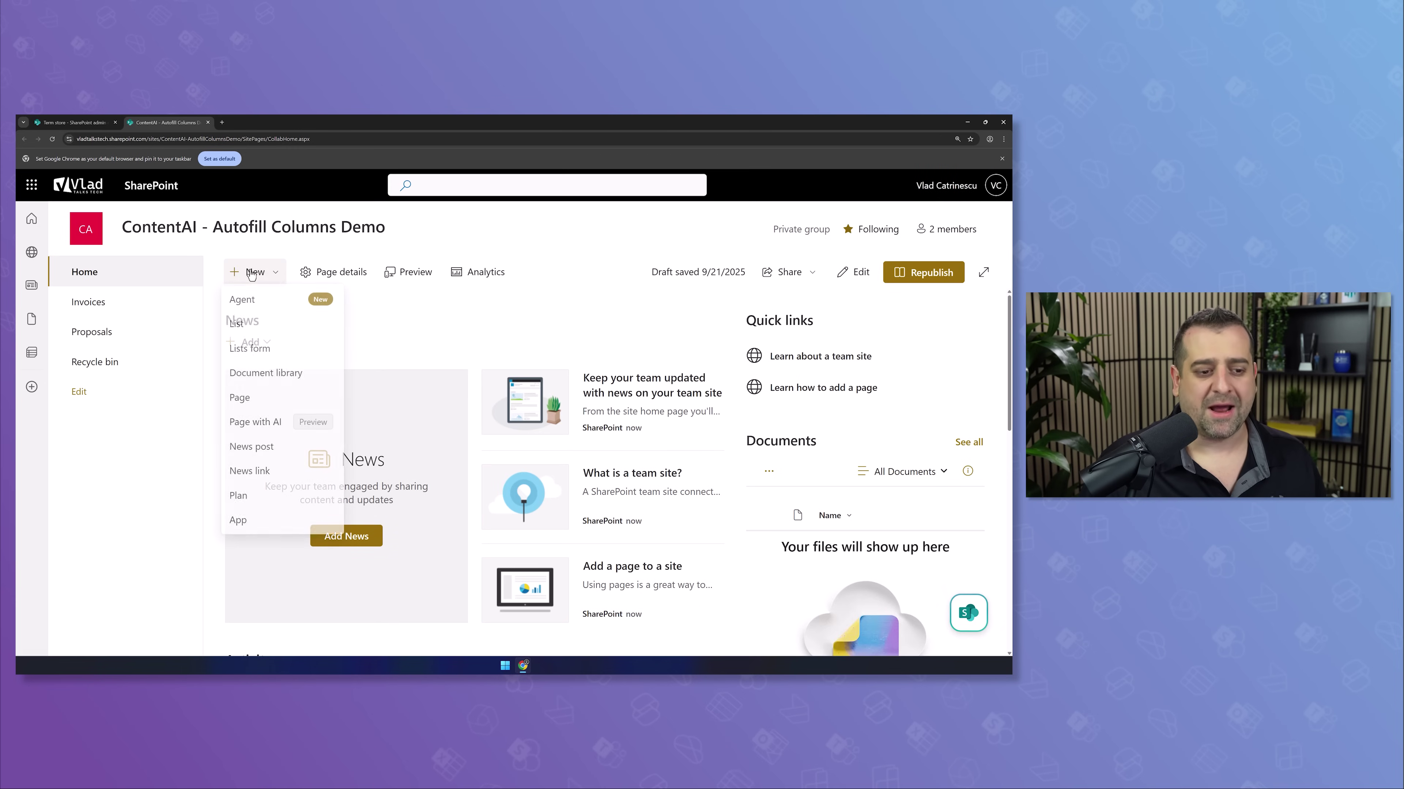
click(266, 371)
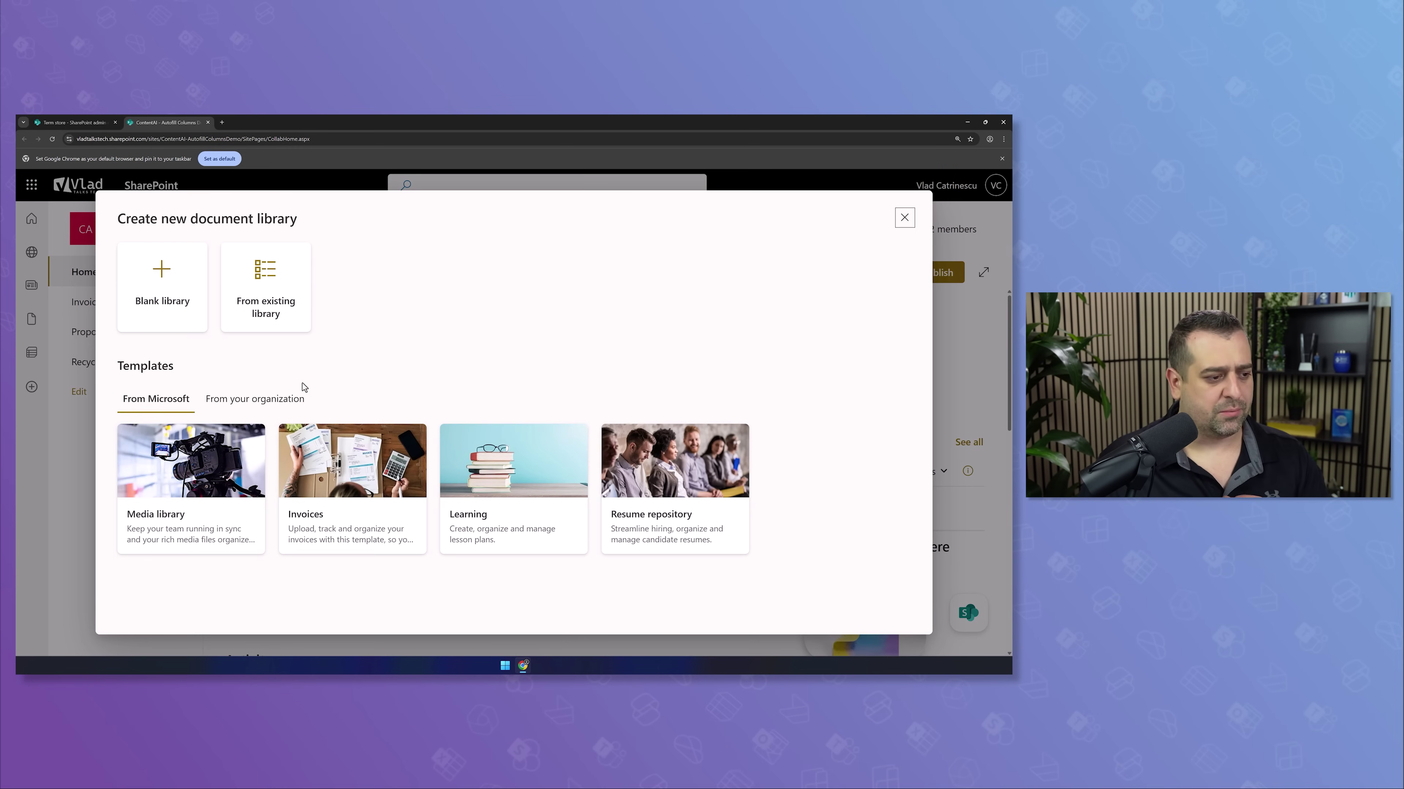
click(196, 313)
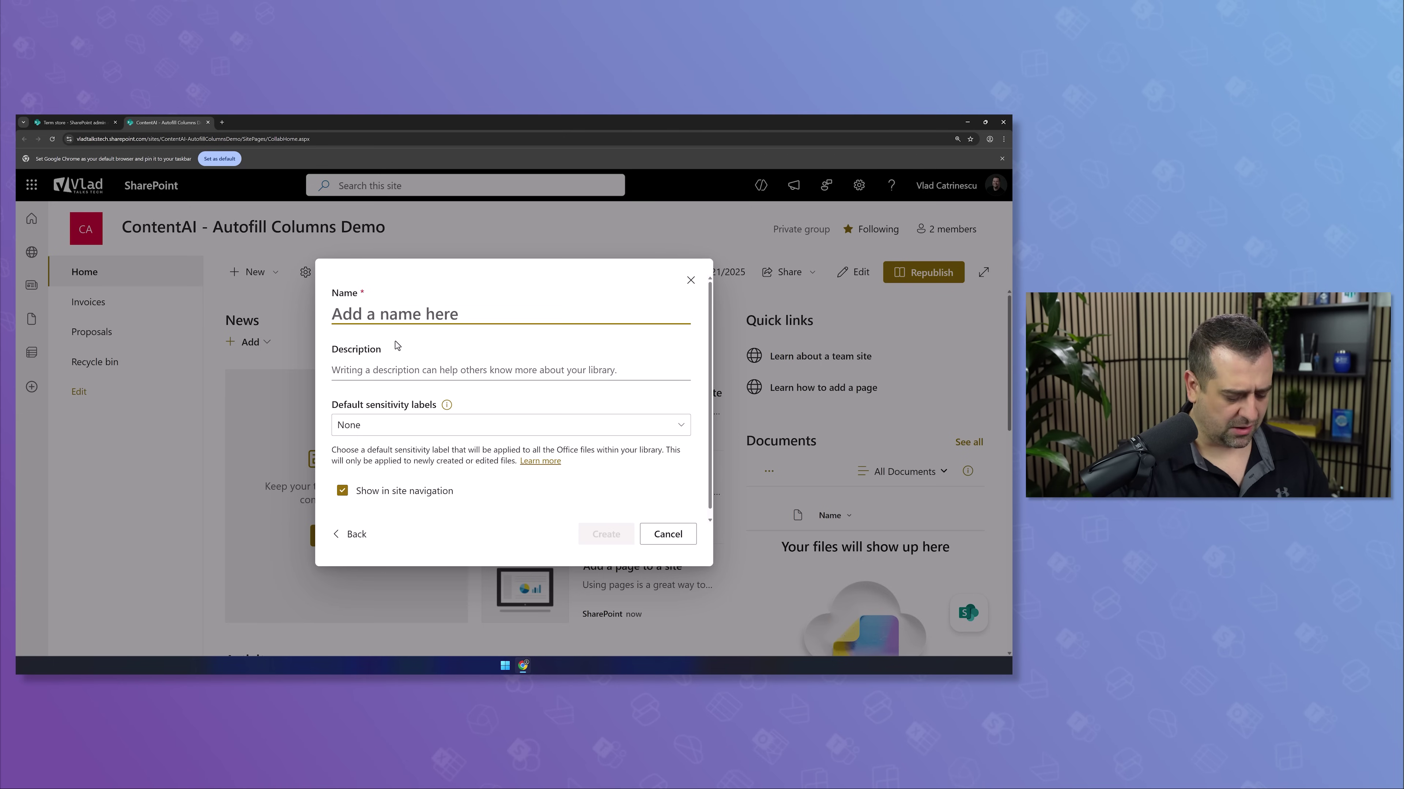
text(Invoice Test)
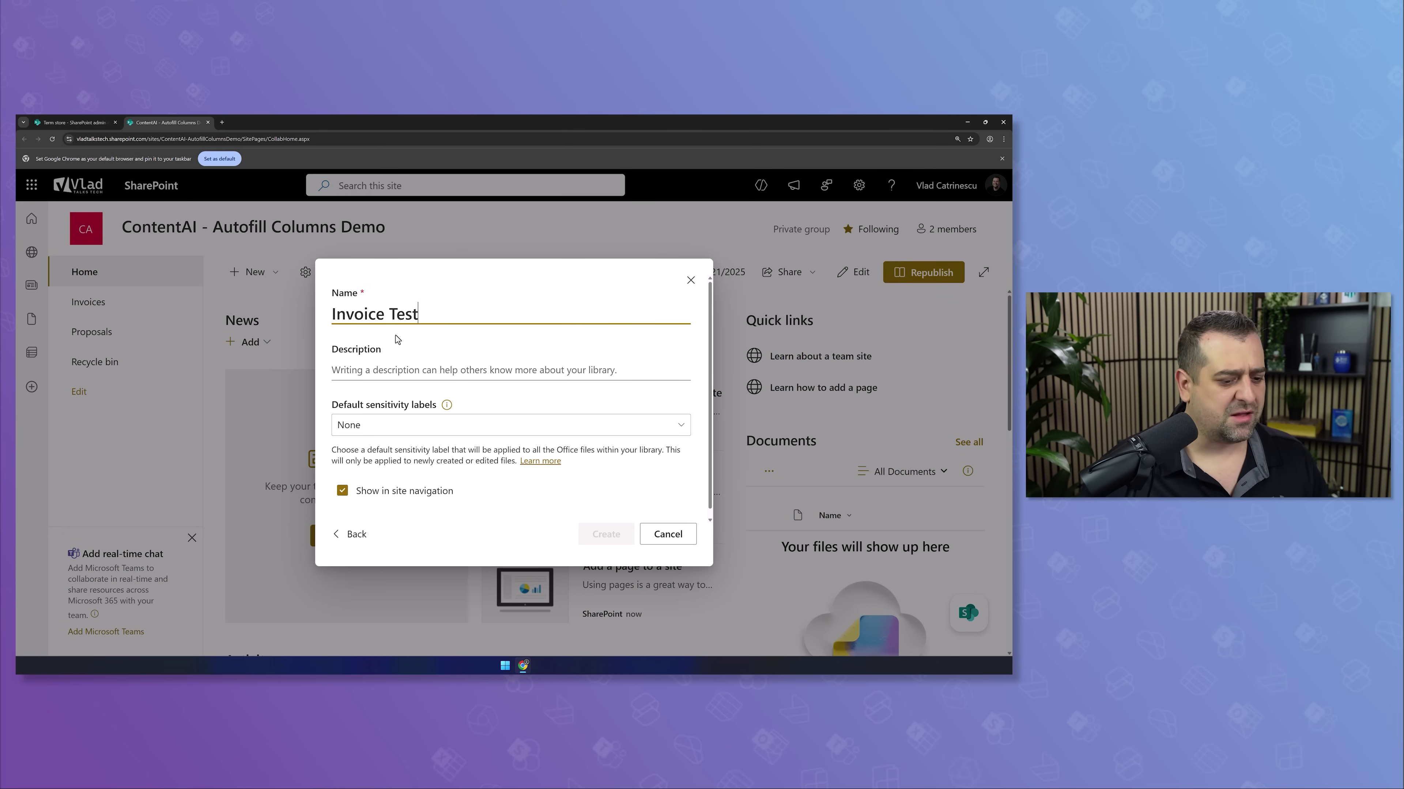
click(606, 533)
click(606, 533)
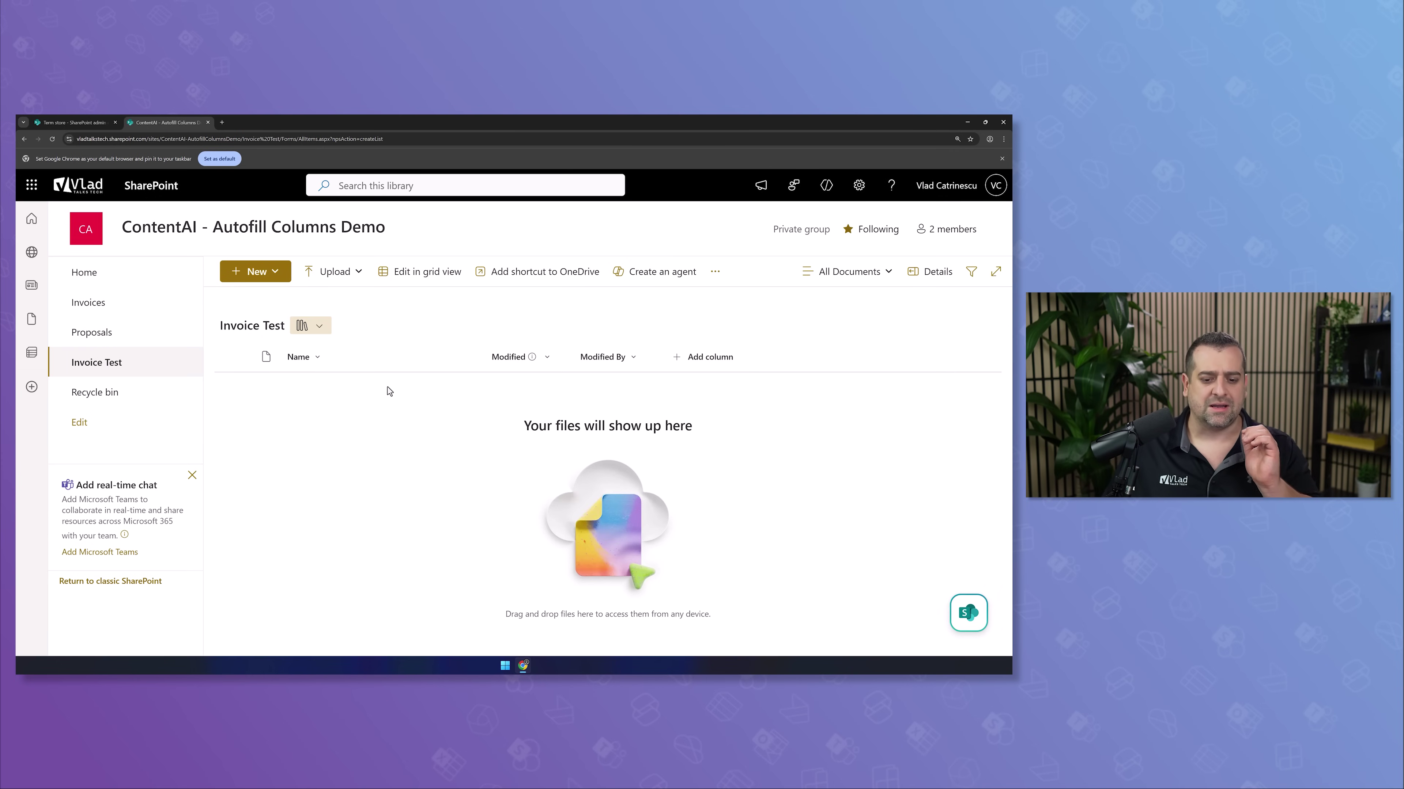
- Start a single line of text column, then cancel without adding it
click(682, 362)
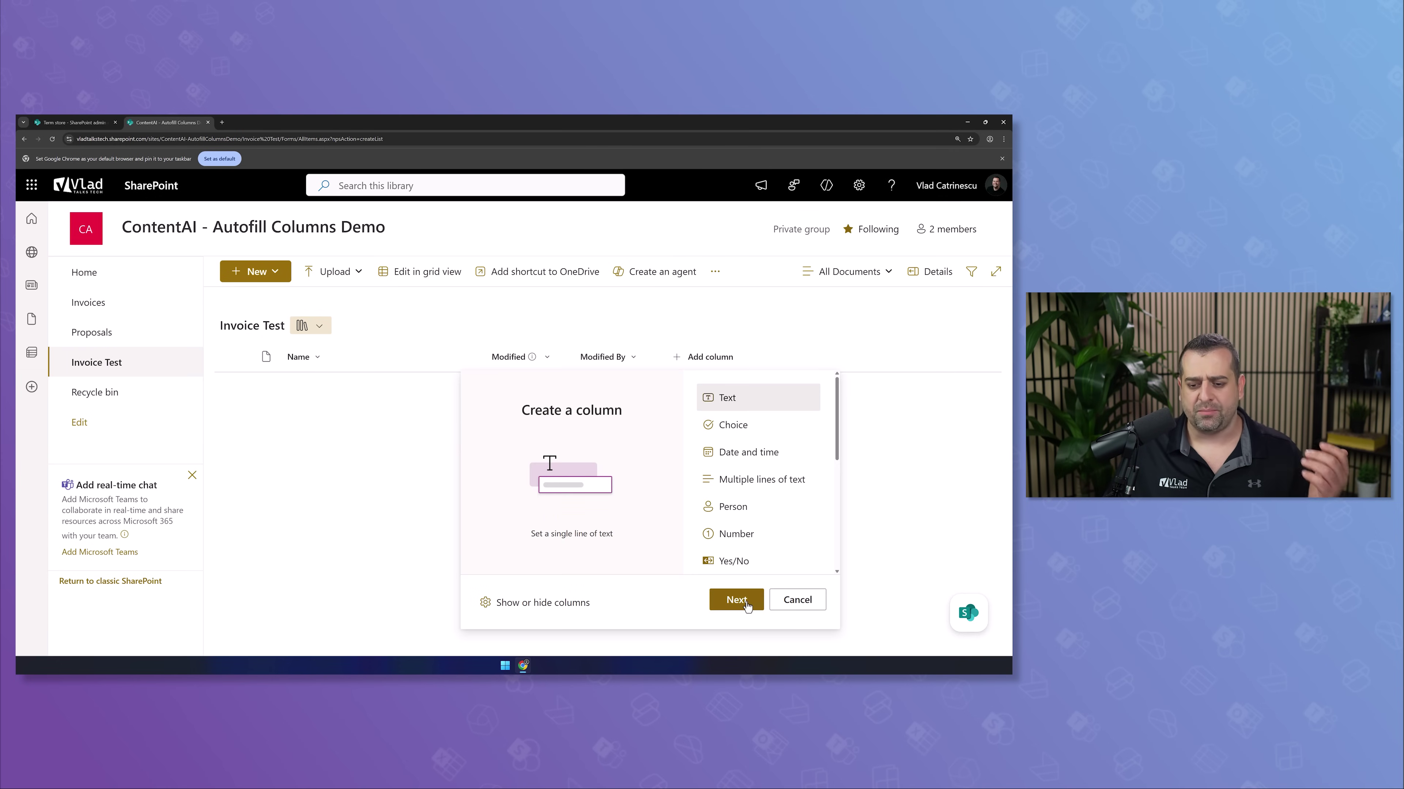
click(737, 600)
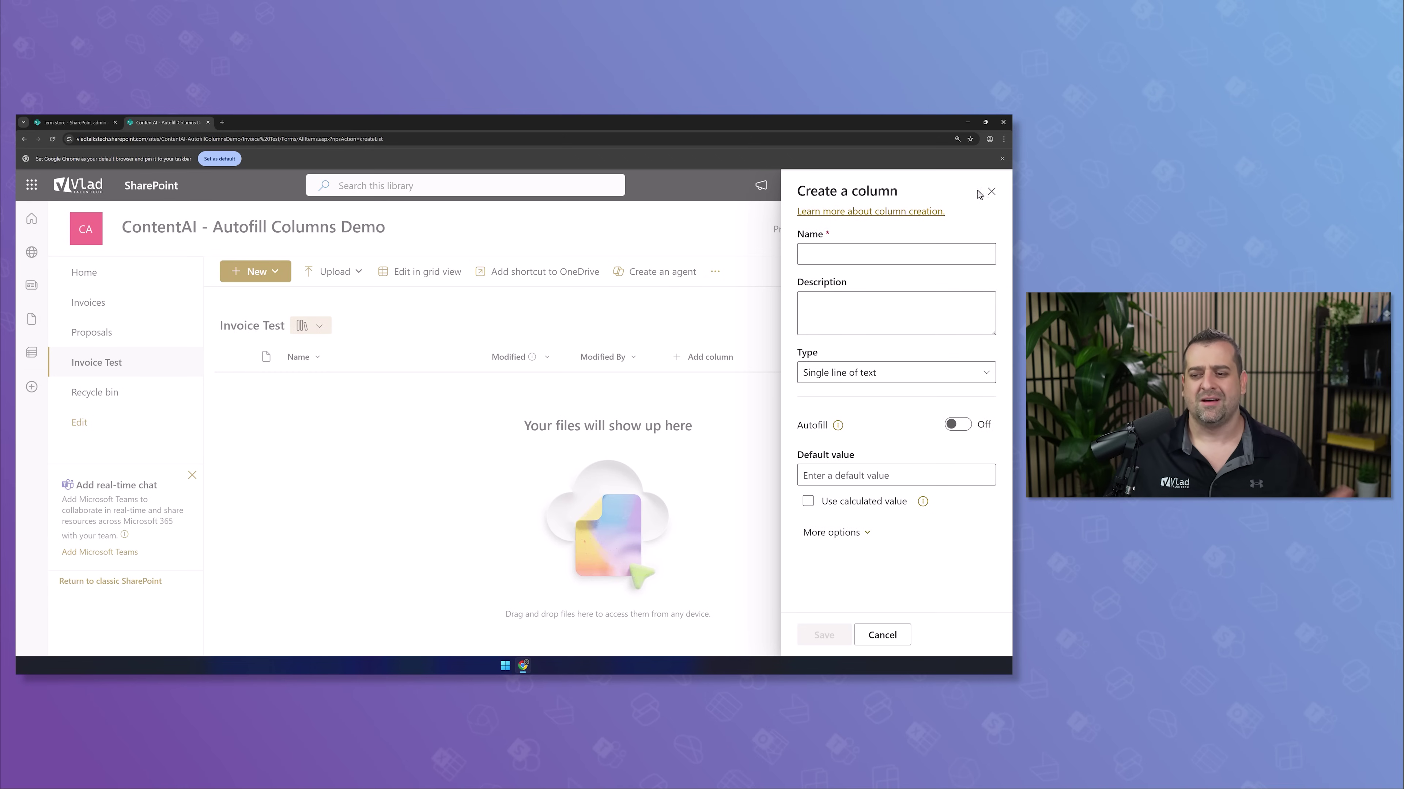
click(991, 193)
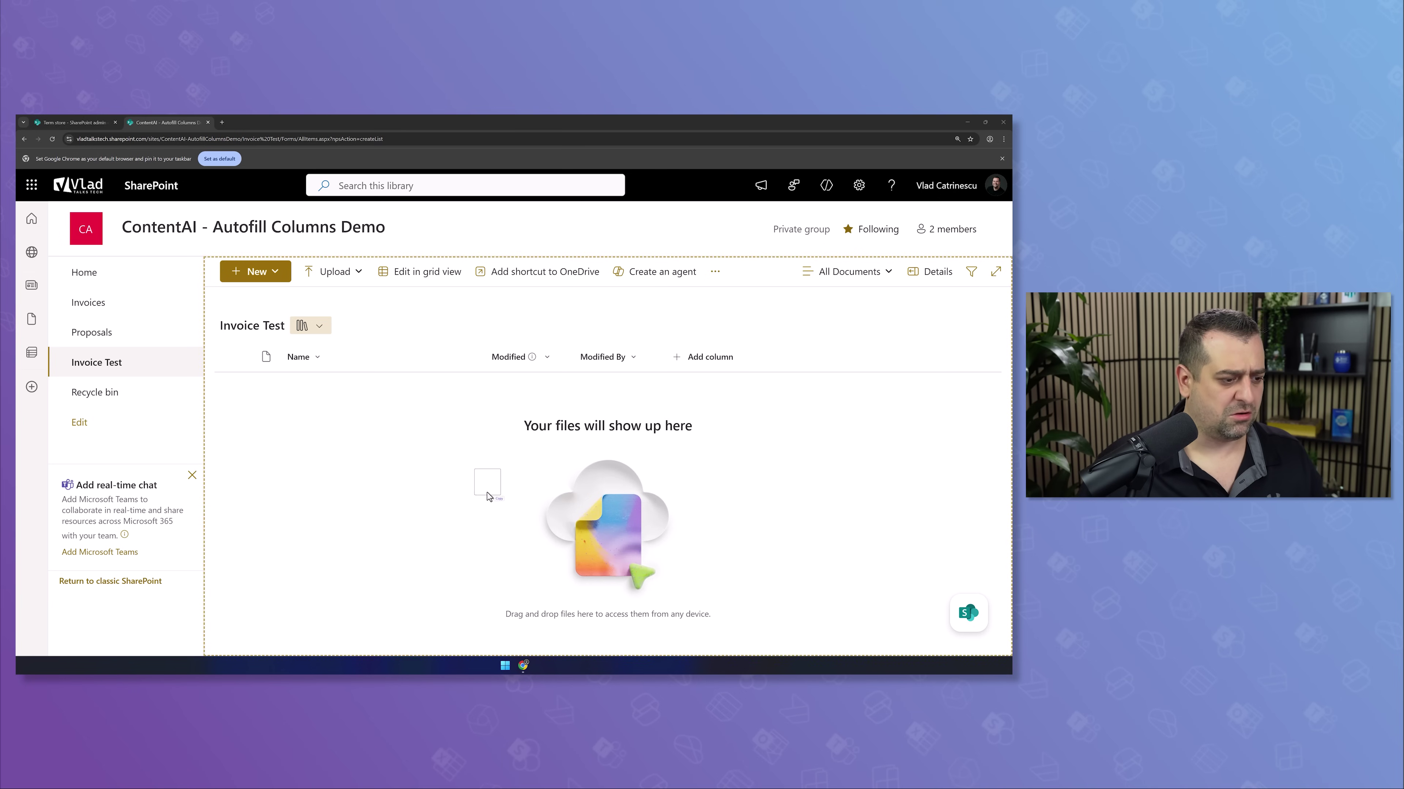
- Upload Fabrikam.pdf into Invoice Test, then view the Clients term set in the term store
click(488, 497)
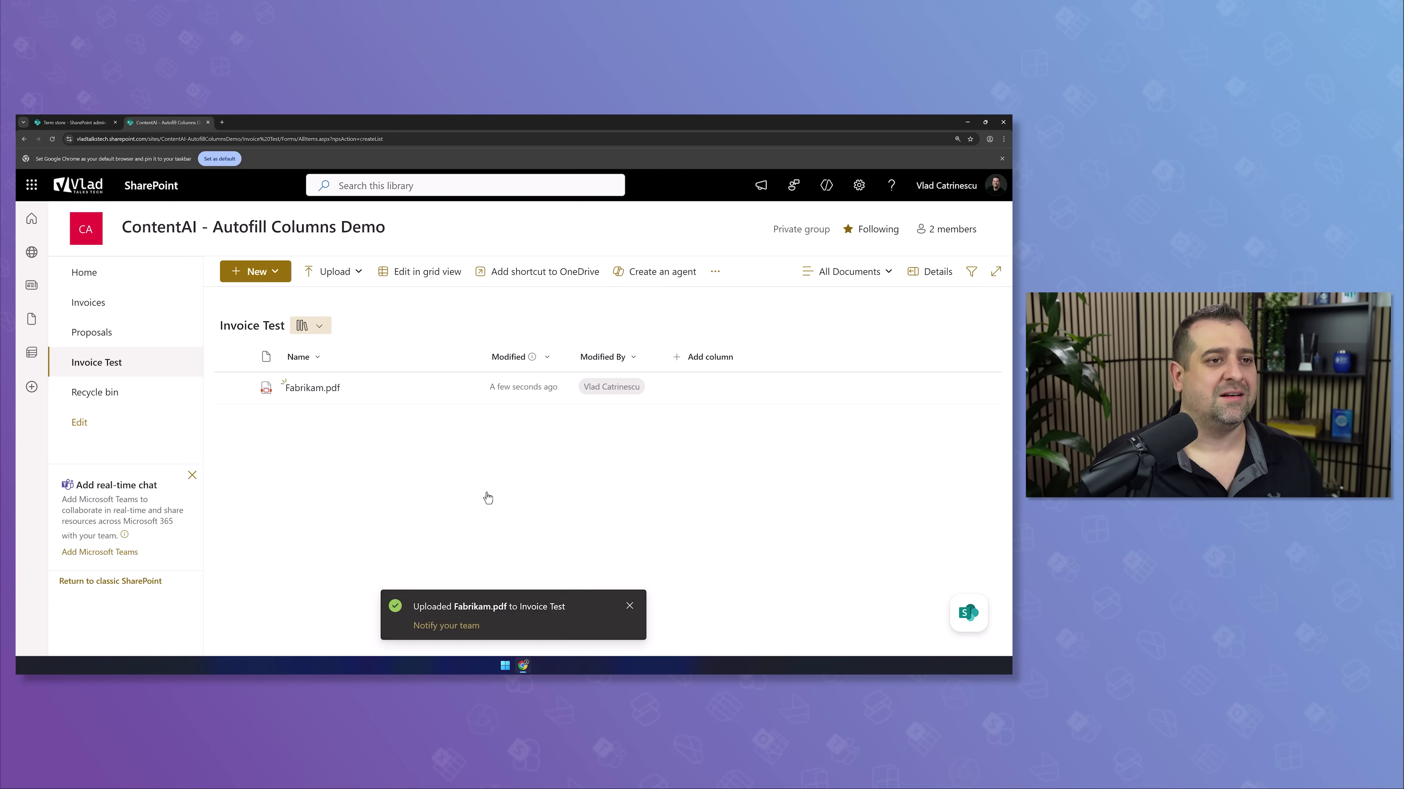
click(691, 367)
click(419, 421)
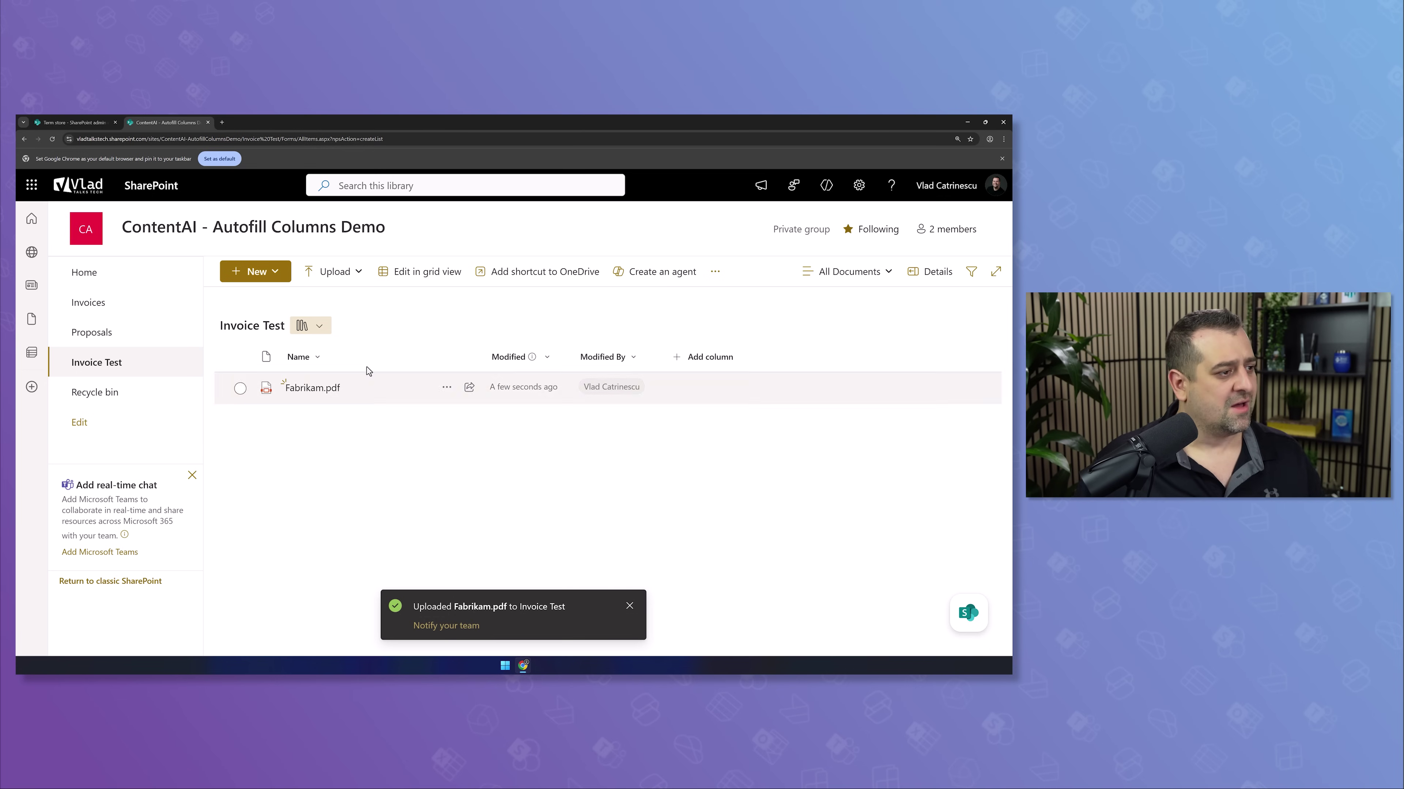
click(93, 124)
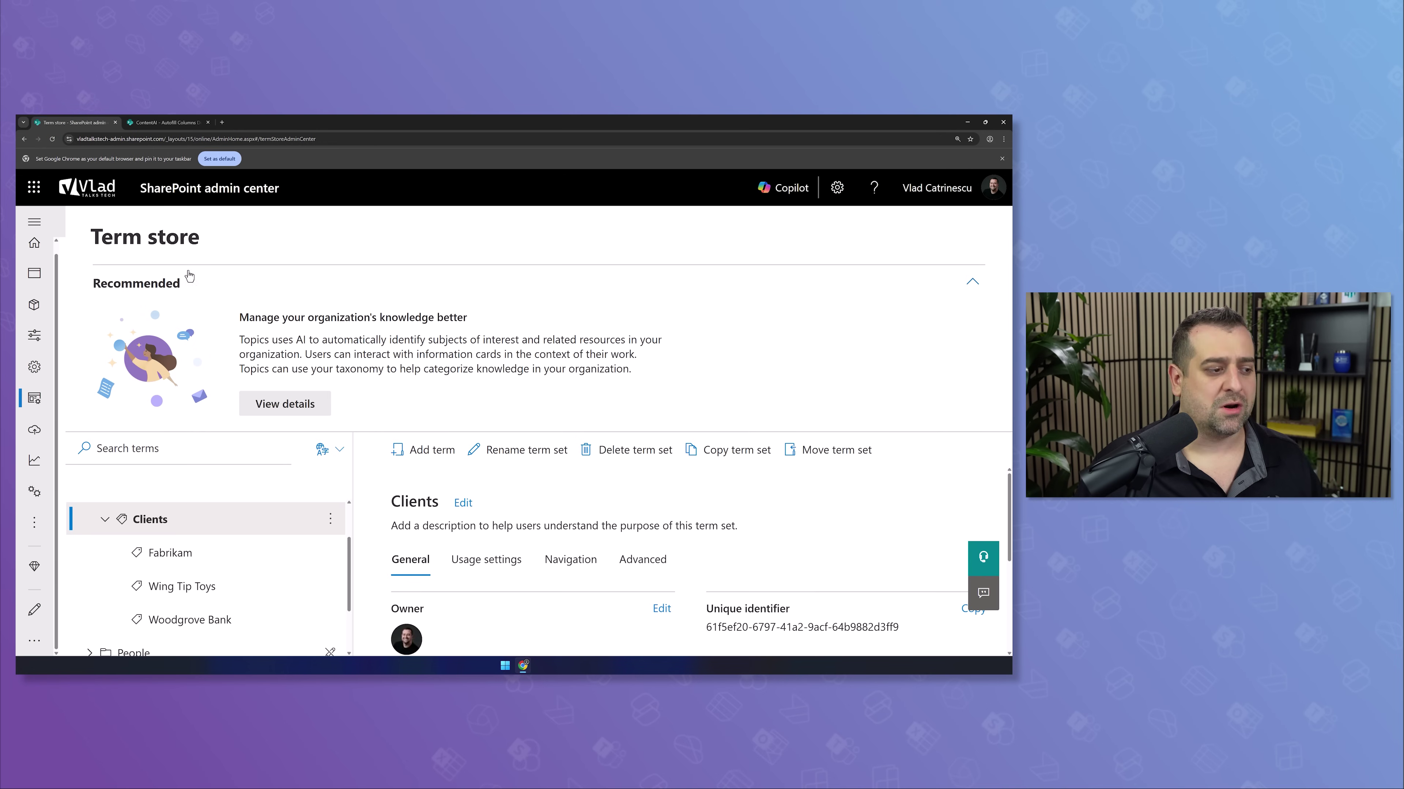
scroll(292, 513, down, 2)
scroll(276, 523, up, 2)
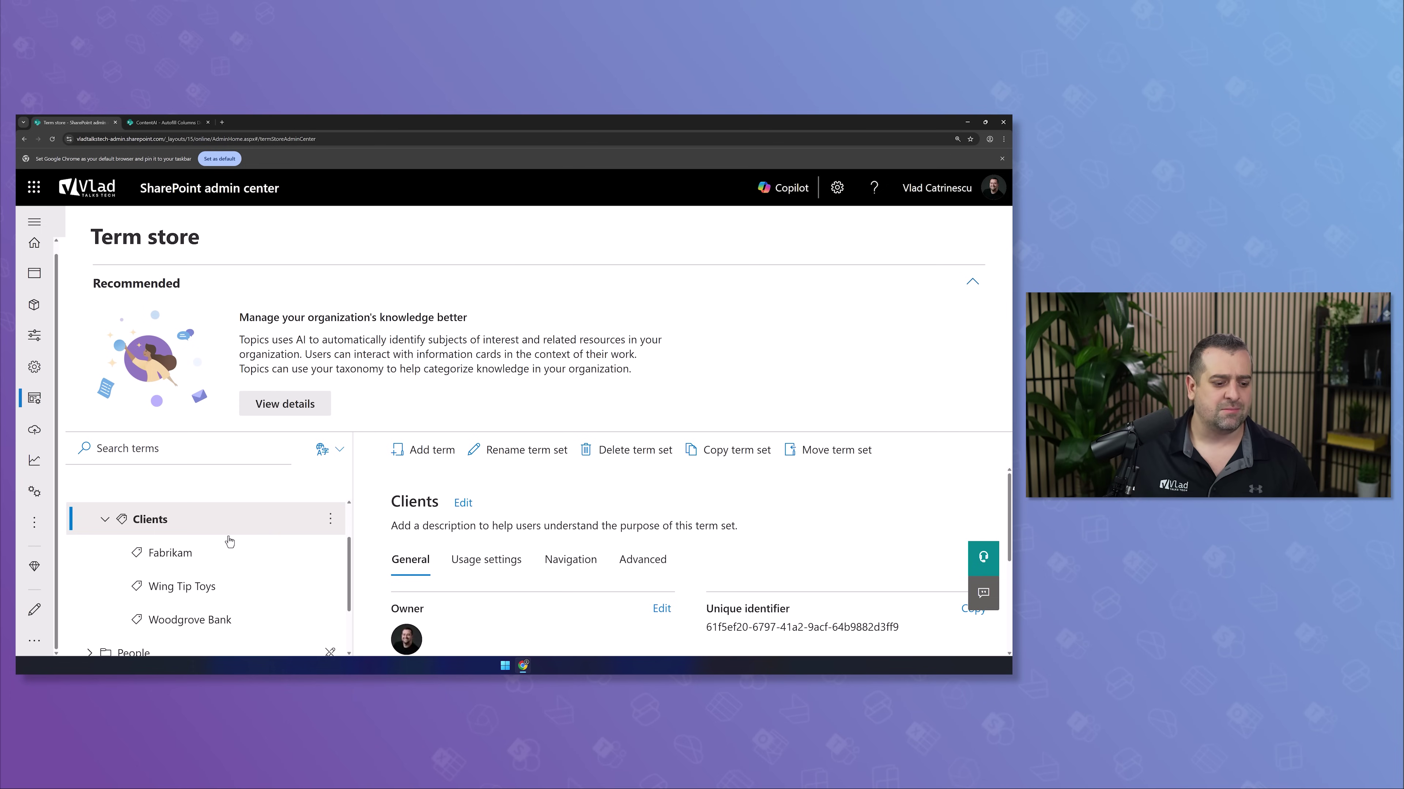
click(165, 124)
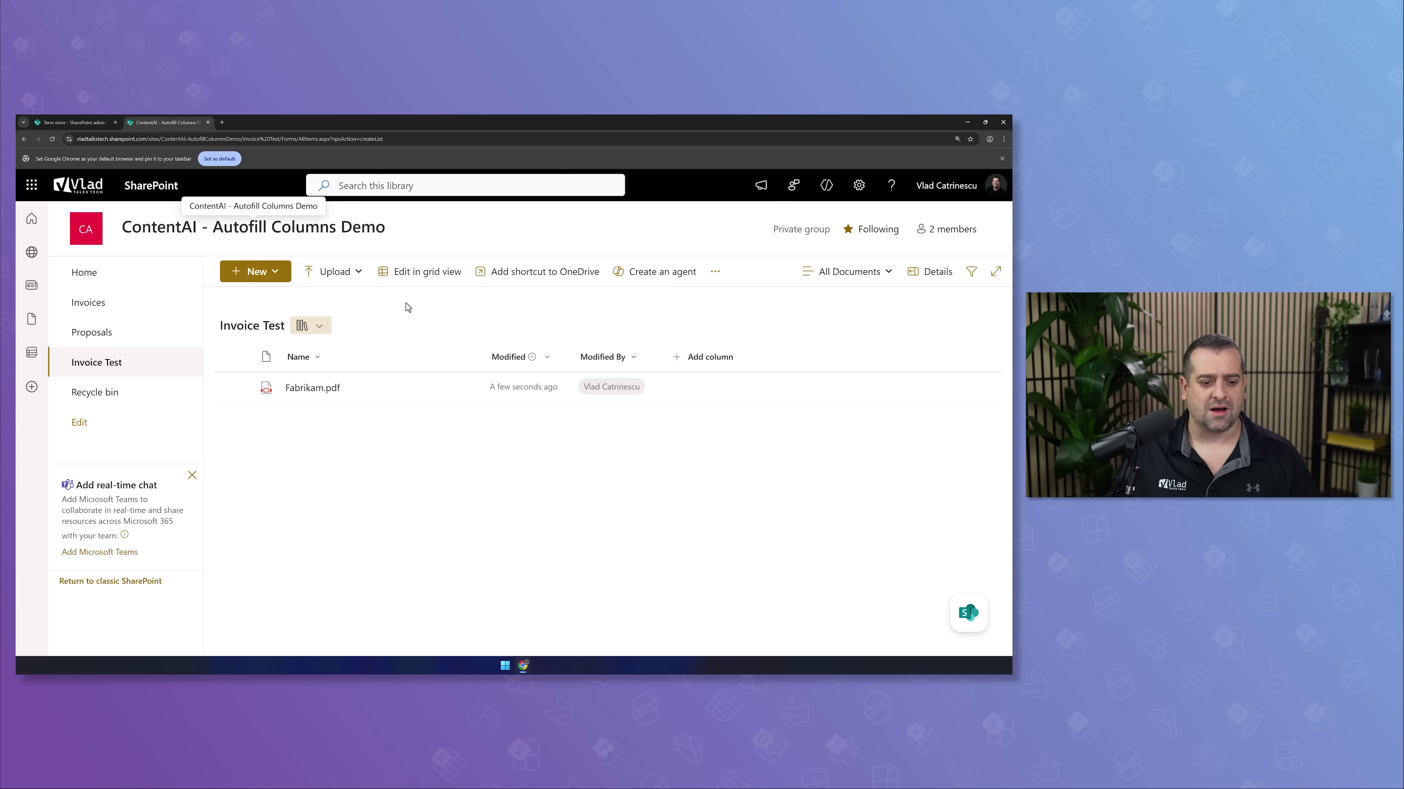
- Add a managed metadata column to the library and name it Client
click(686, 364)
scroll(765, 509, down, 2)
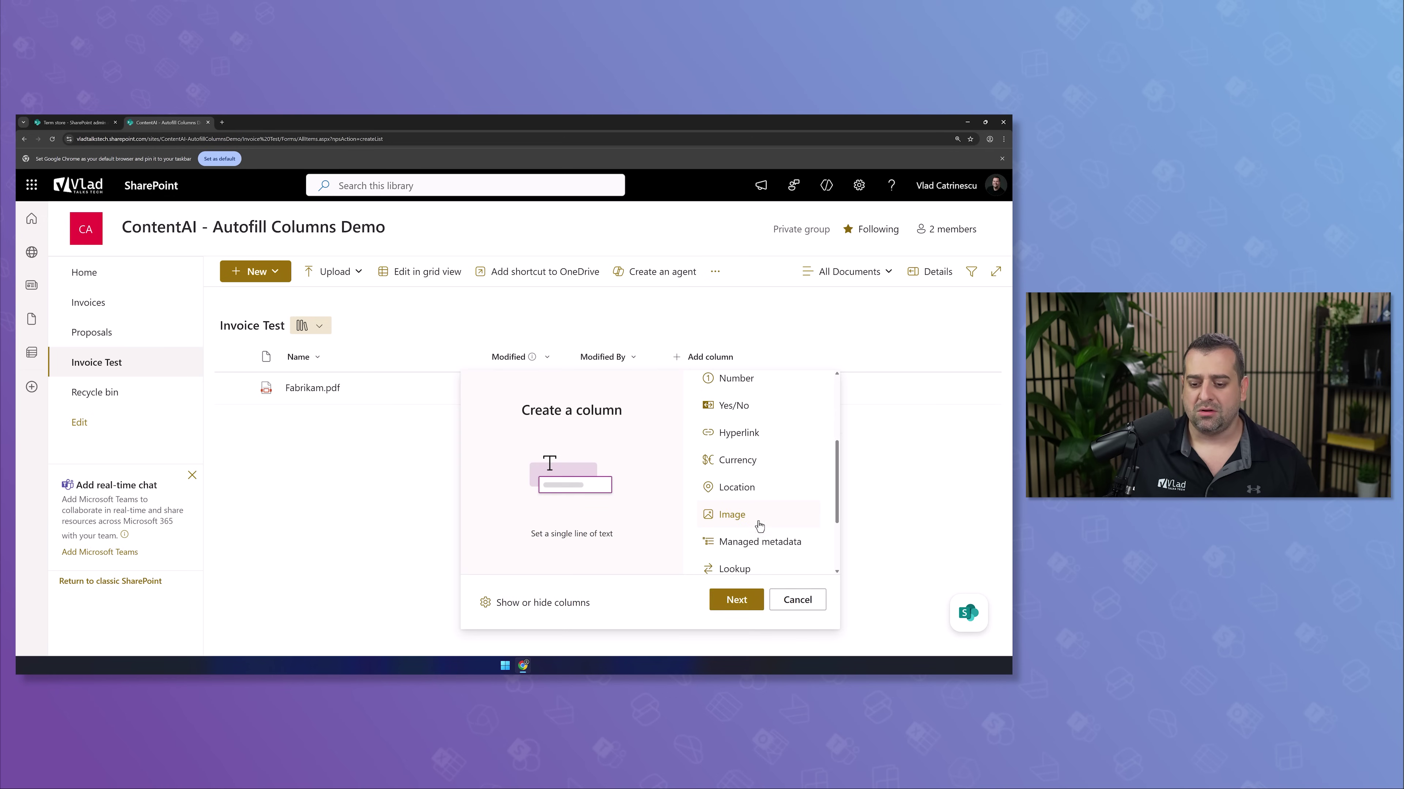
click(758, 542)
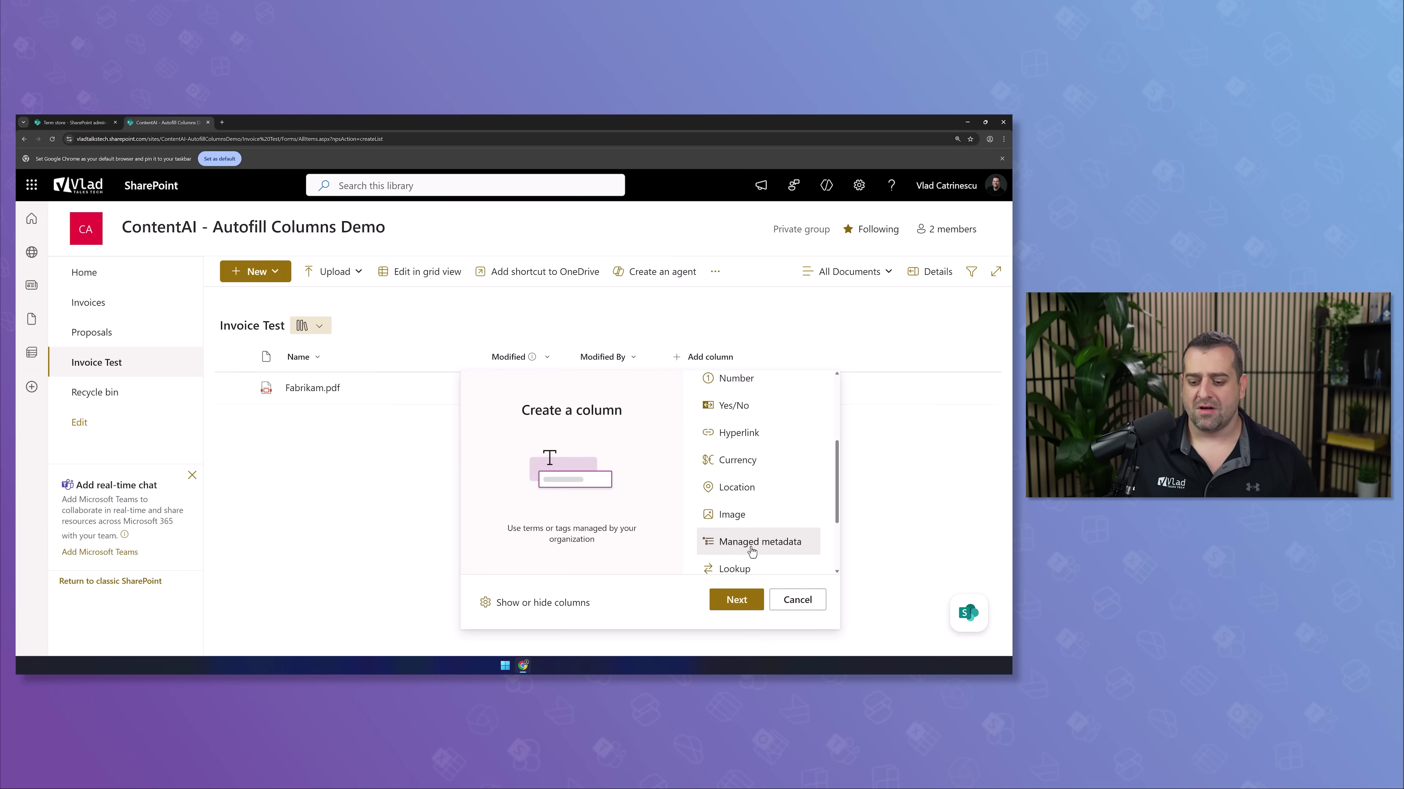
click(737, 600)
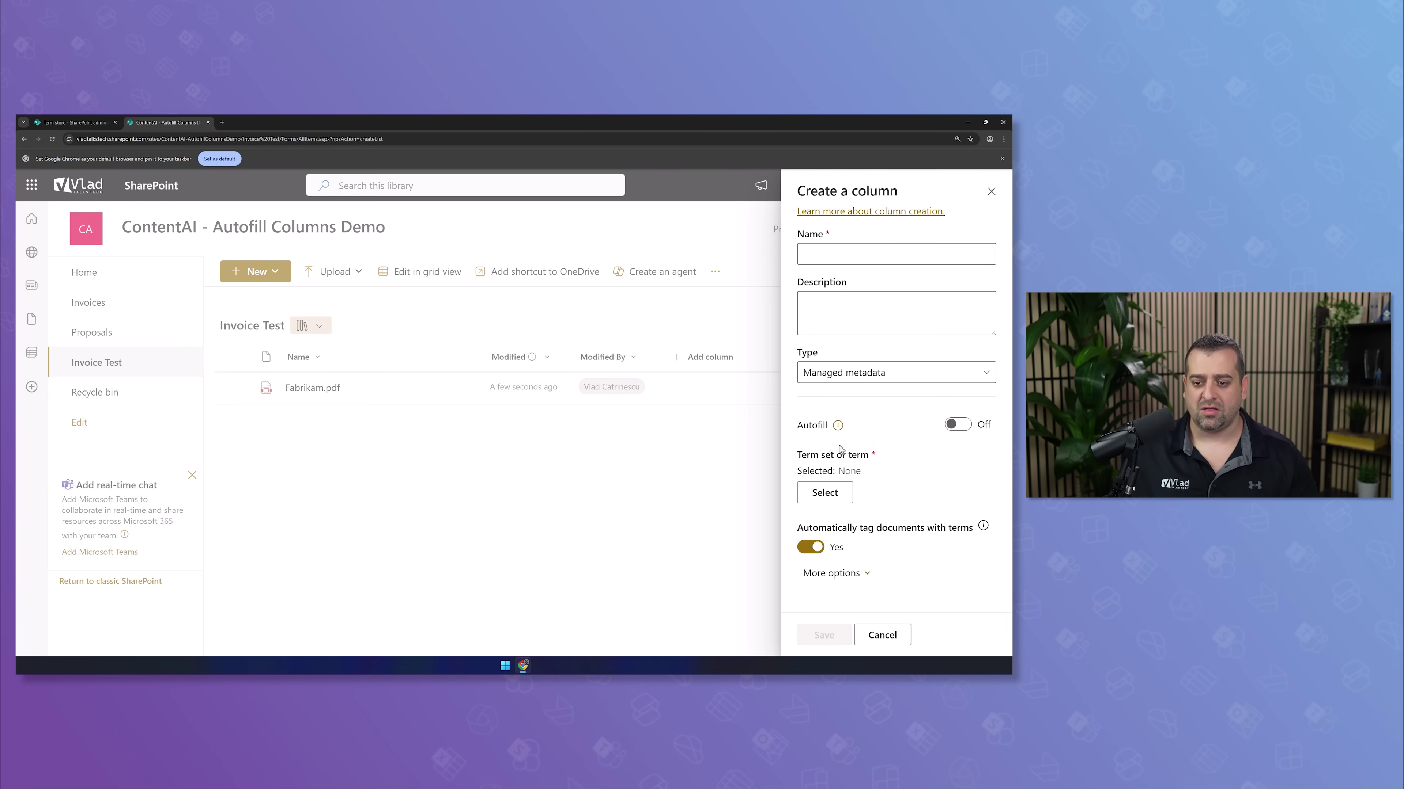
click(825, 254)
text(Clie)
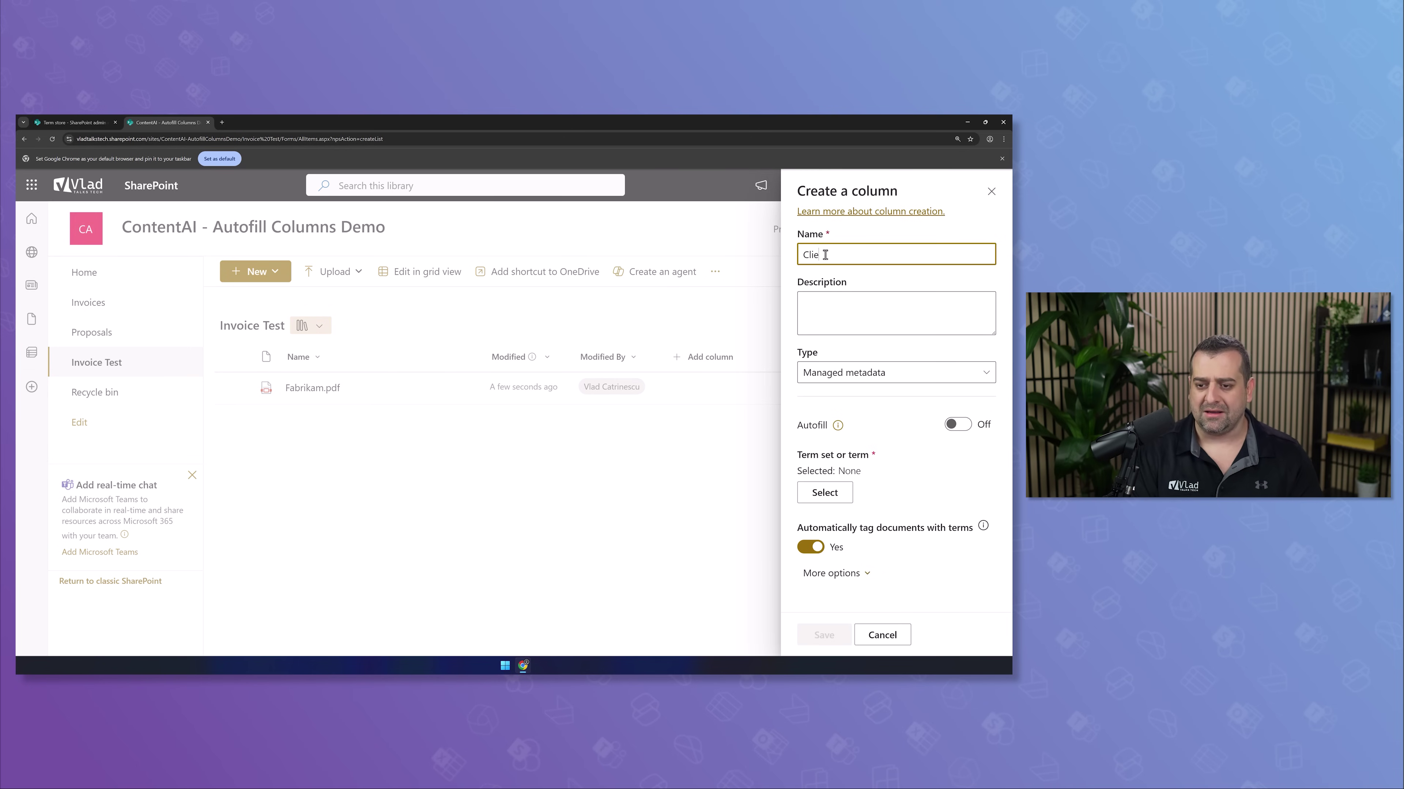
text(nt)
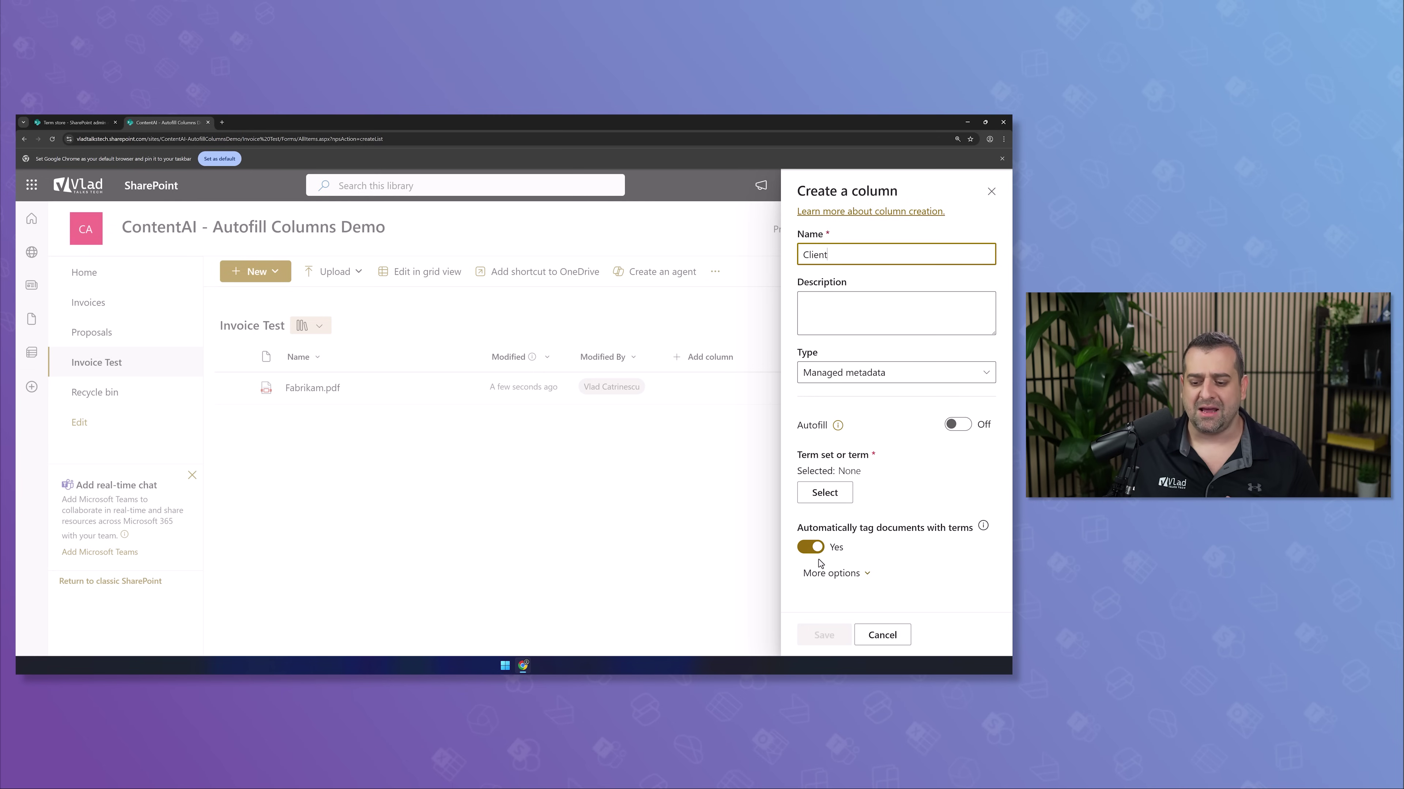
- Turn on AI autofill for the Client column and bring up the term set choices
click(959, 425)
scroll(937, 495, down, 5)
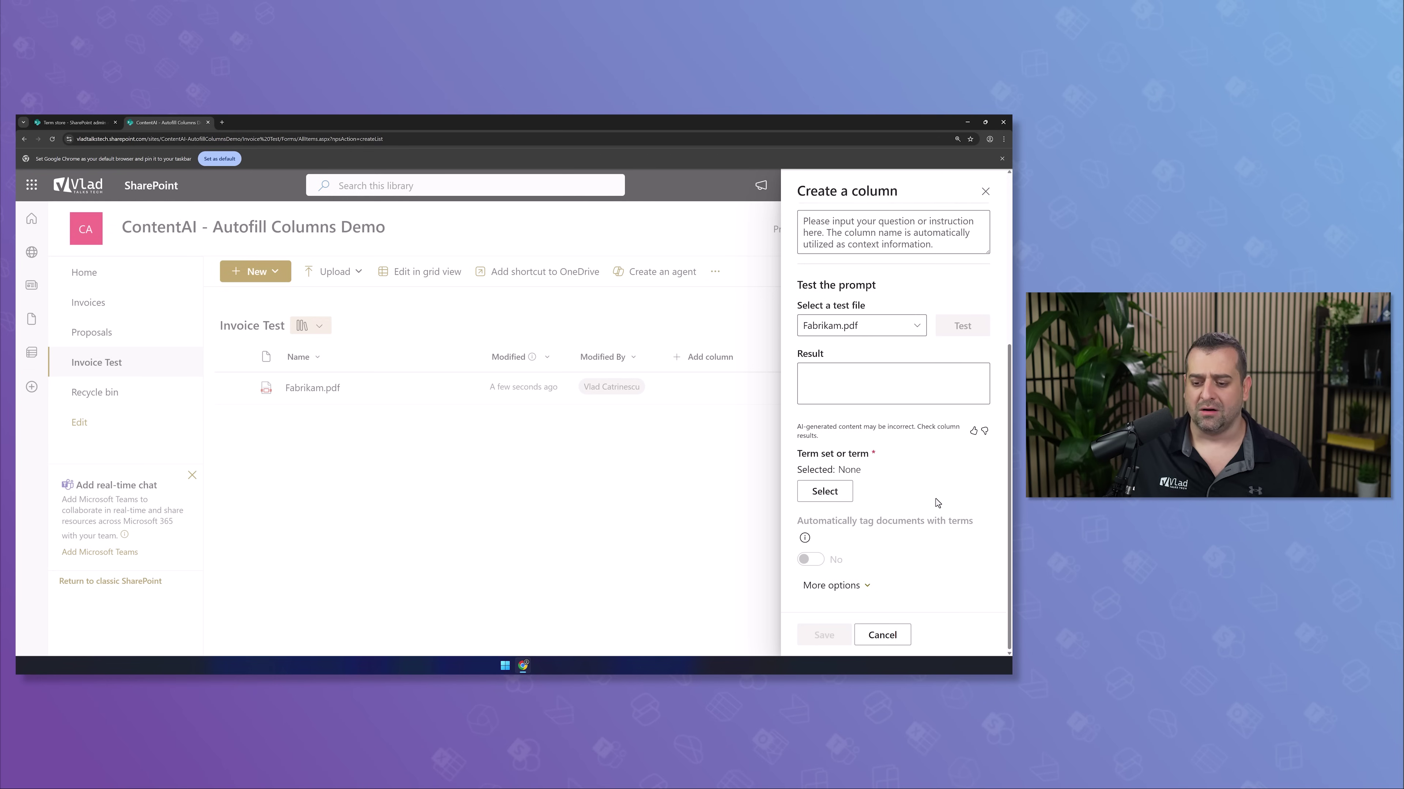
scroll(909, 390, up, 3)
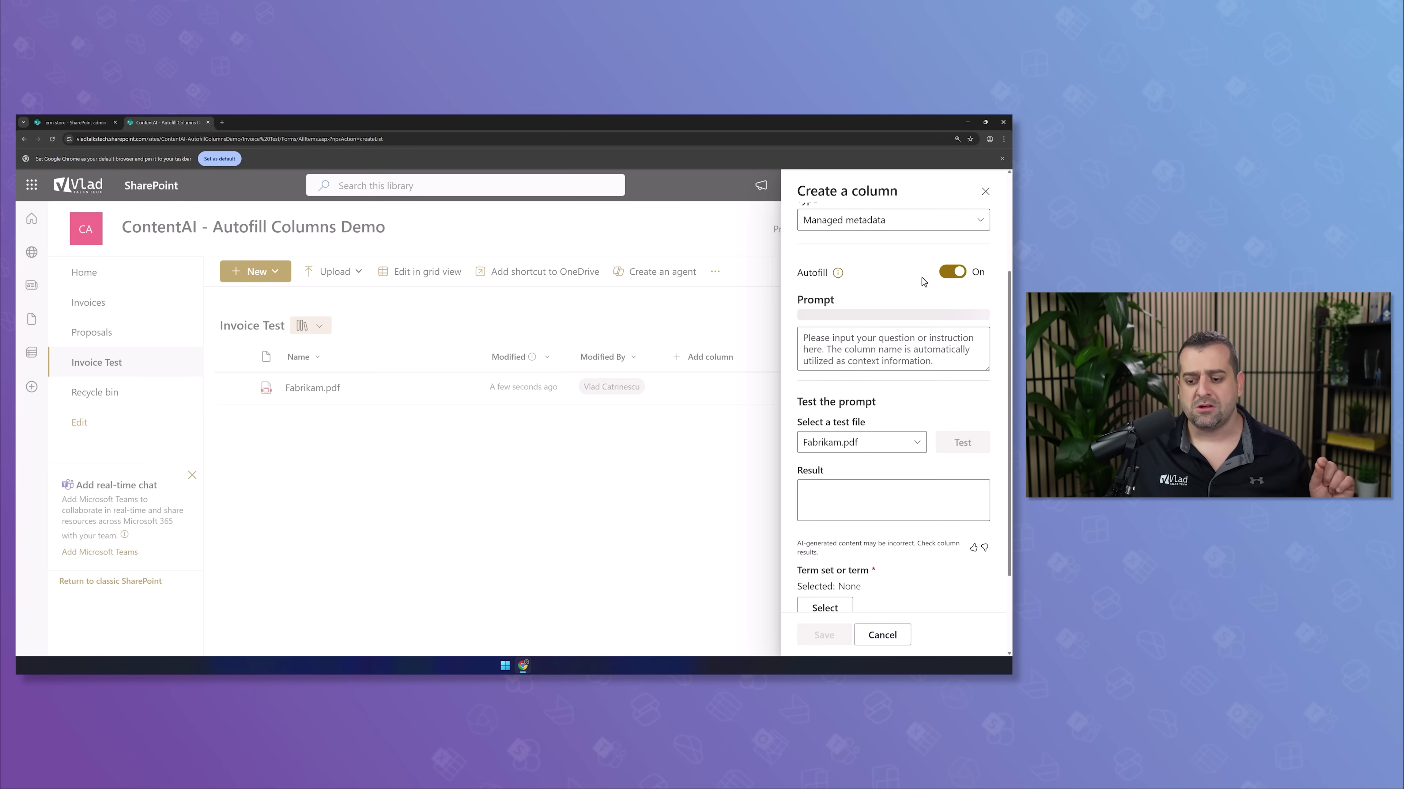
scroll(921, 277, down, 3)
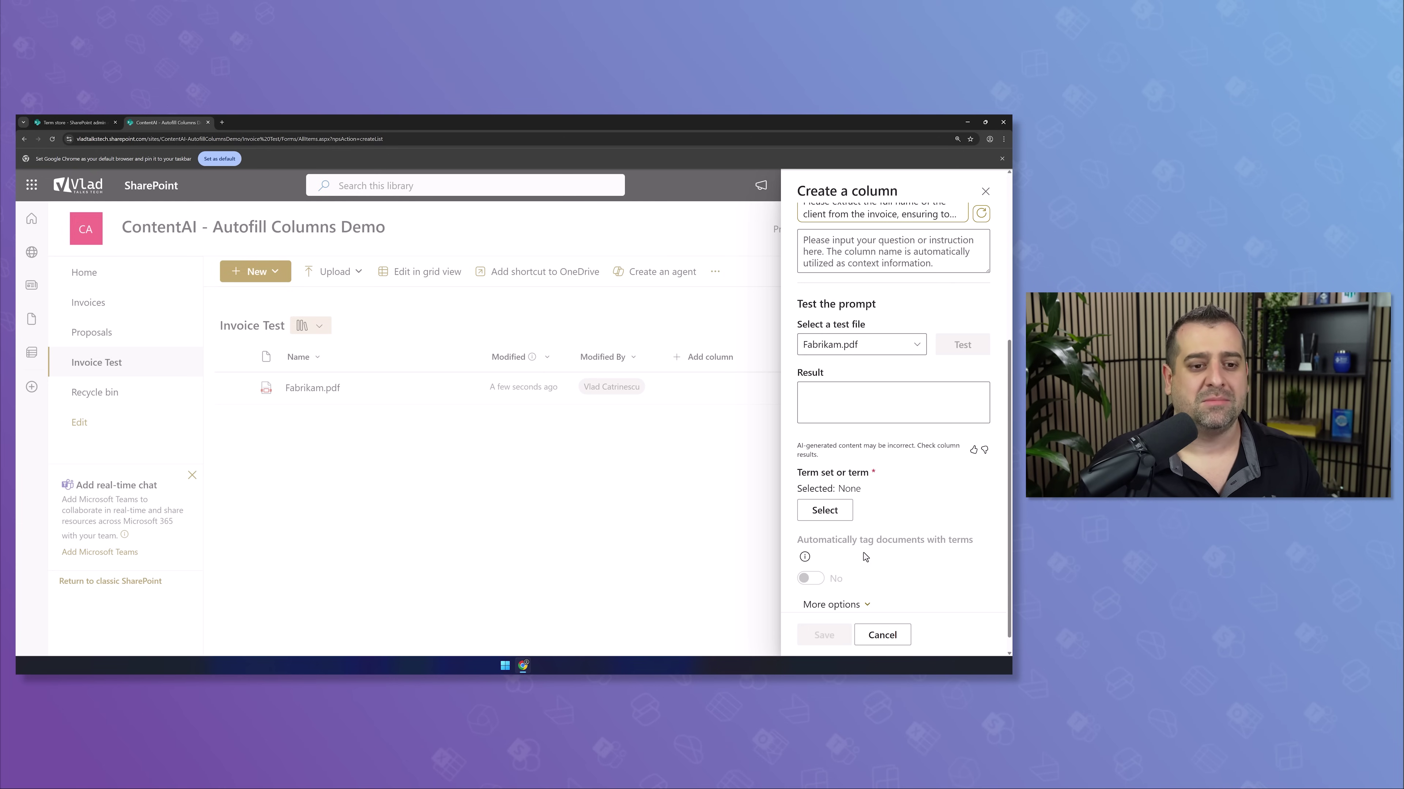
click(825, 509)
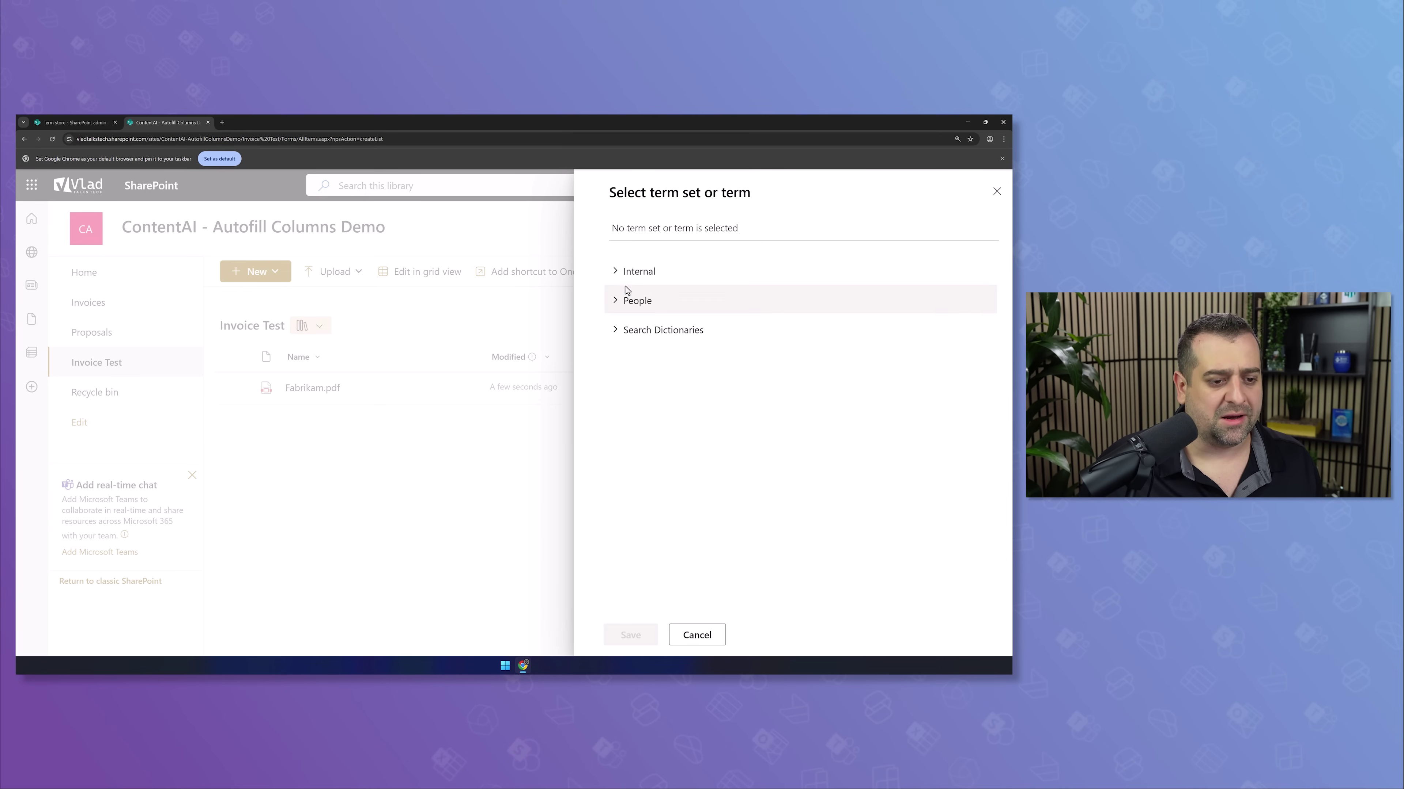
- Use the Clients term set from the Internal group for the column
click(628, 274)
click(647, 303)
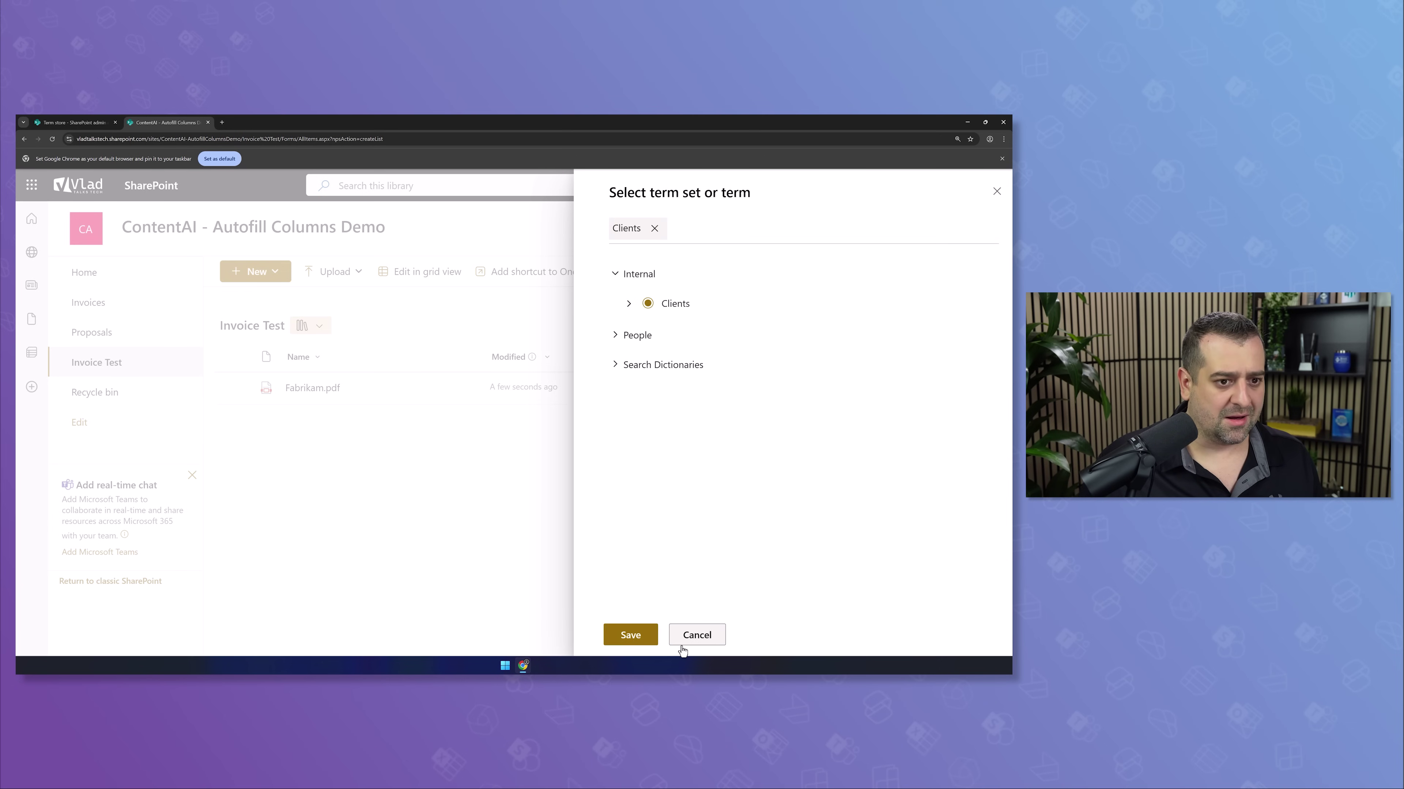
click(639, 636)
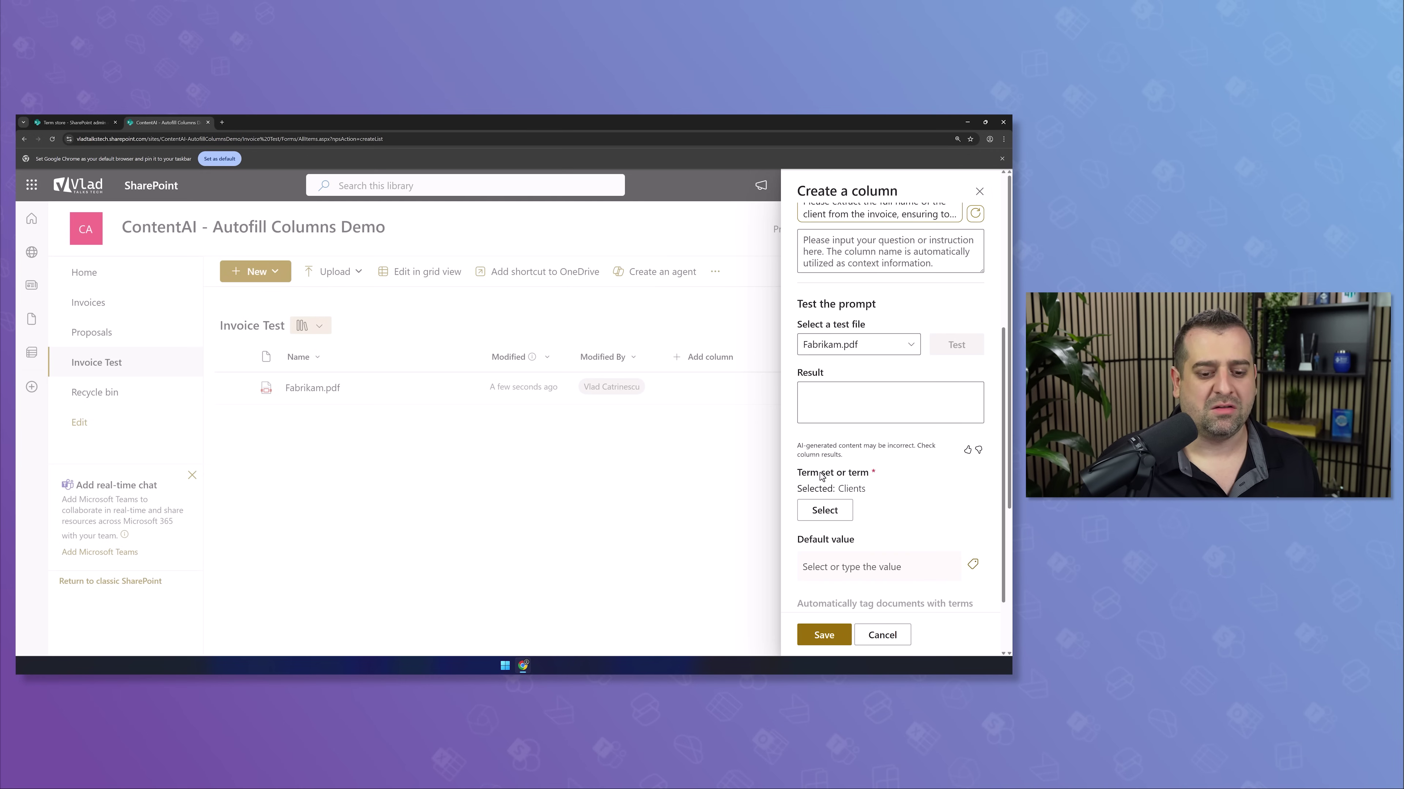
- Reword the prompt to extract the client's full name, test it on Fabrikam.pdf, and view the Fabrikam term
scroll(838, 397, up, 2)
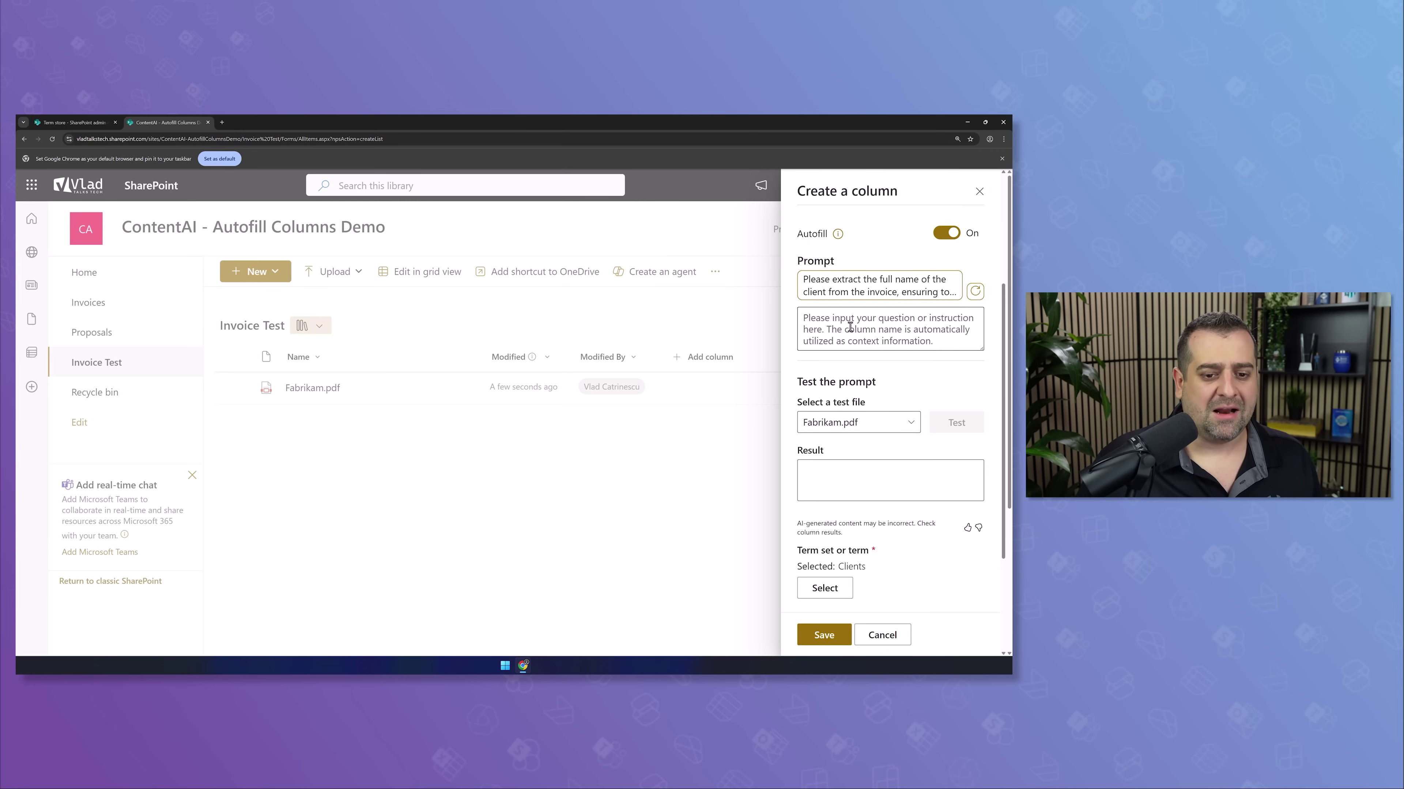
click(854, 289)
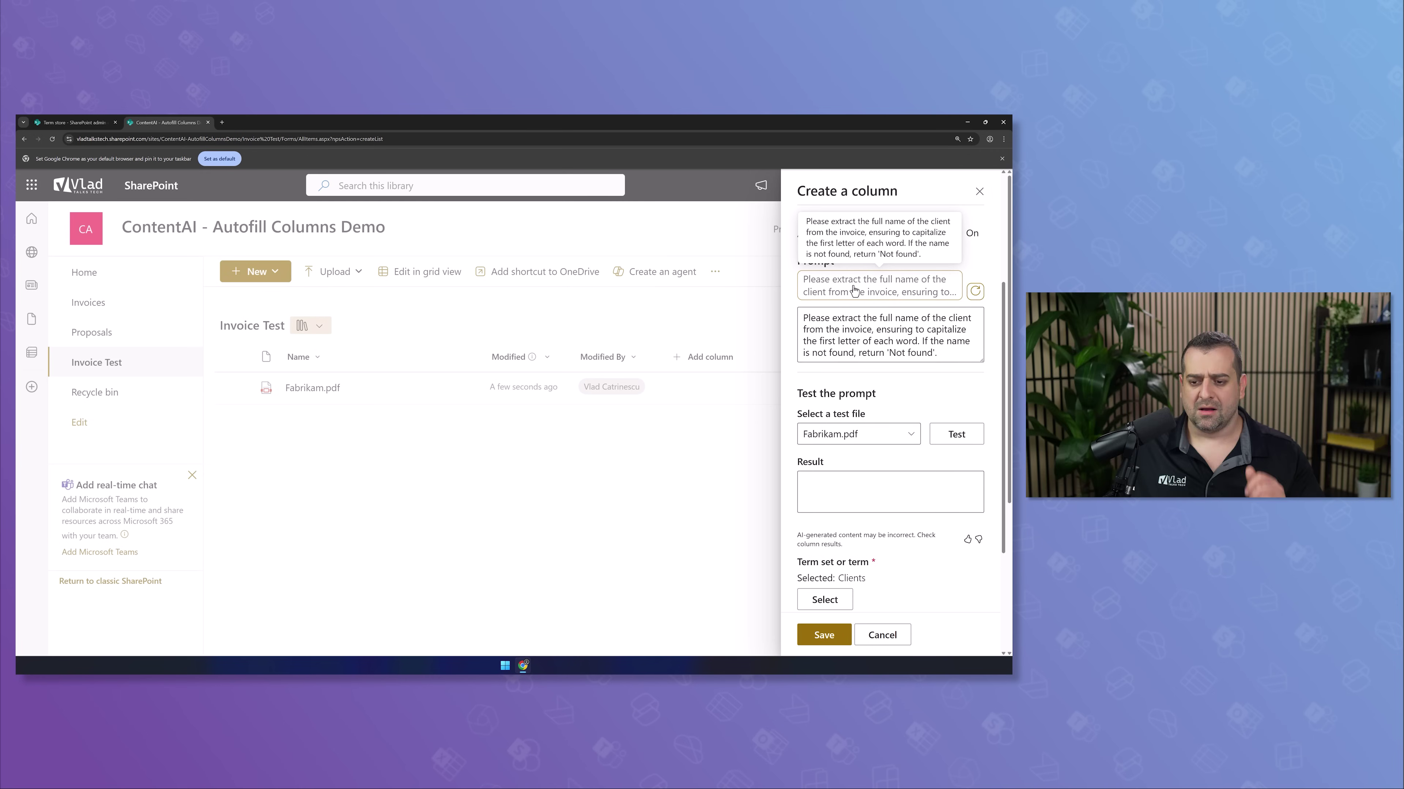
click(844, 331)
key(ctrl+a)
text(Pleas)
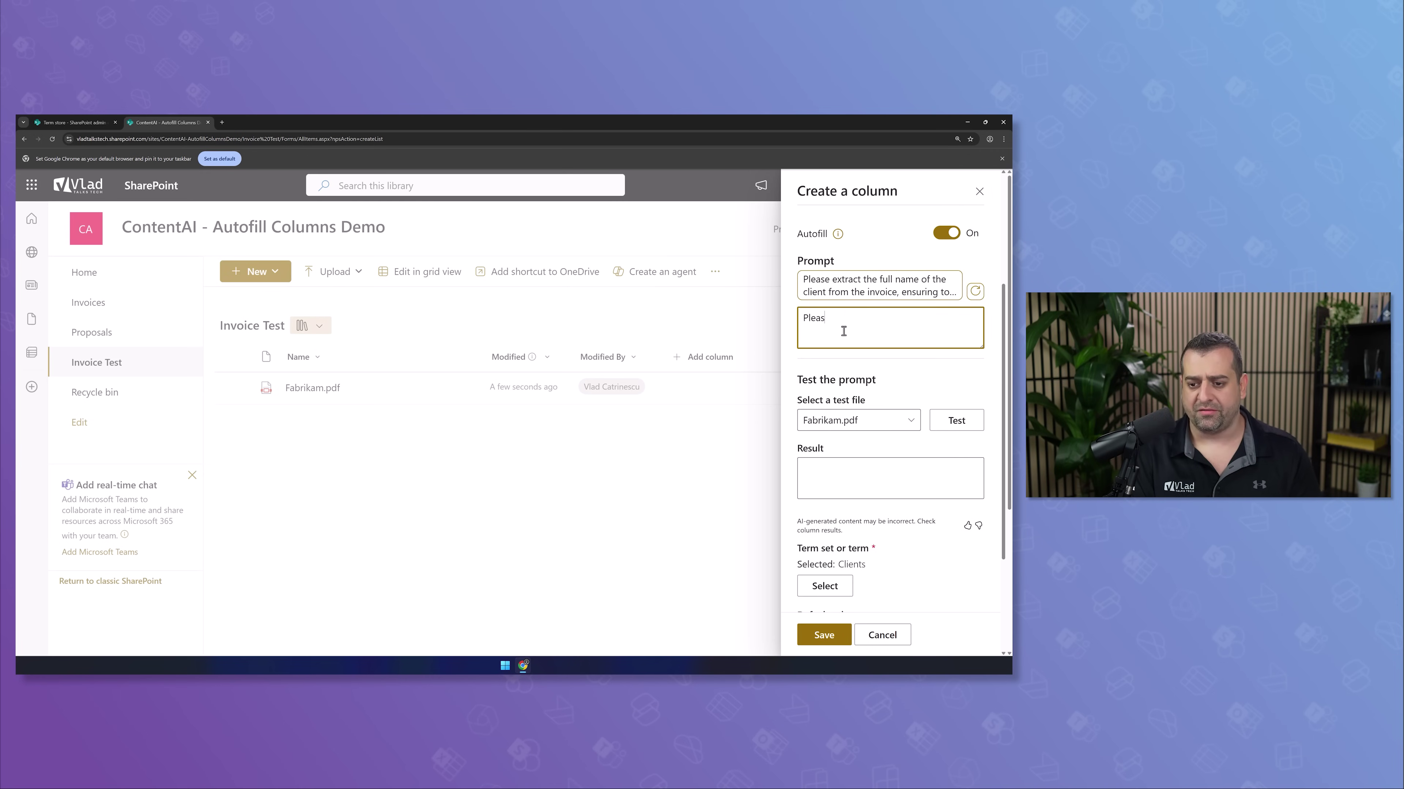
text(e extract)
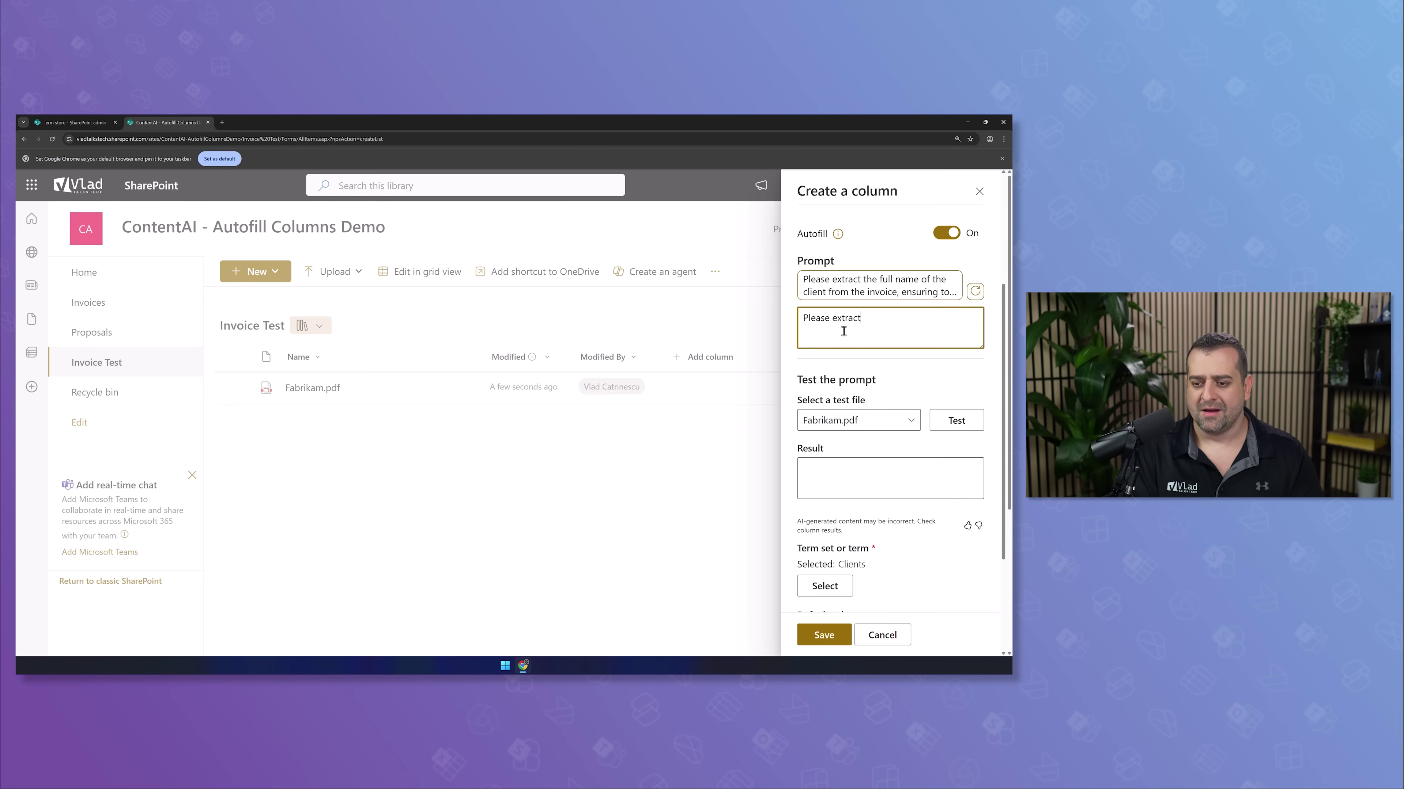
text( the full name of the )
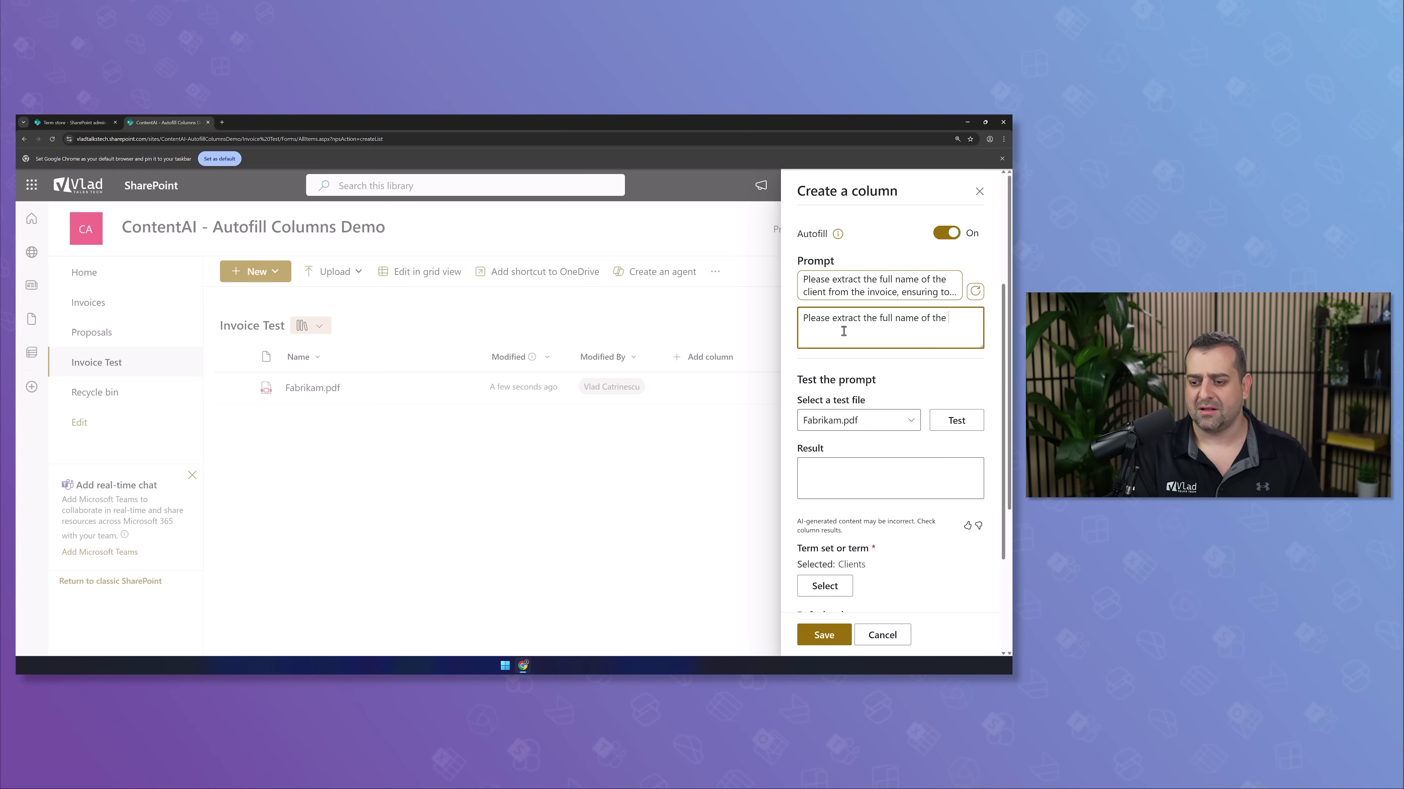
text(client from the)
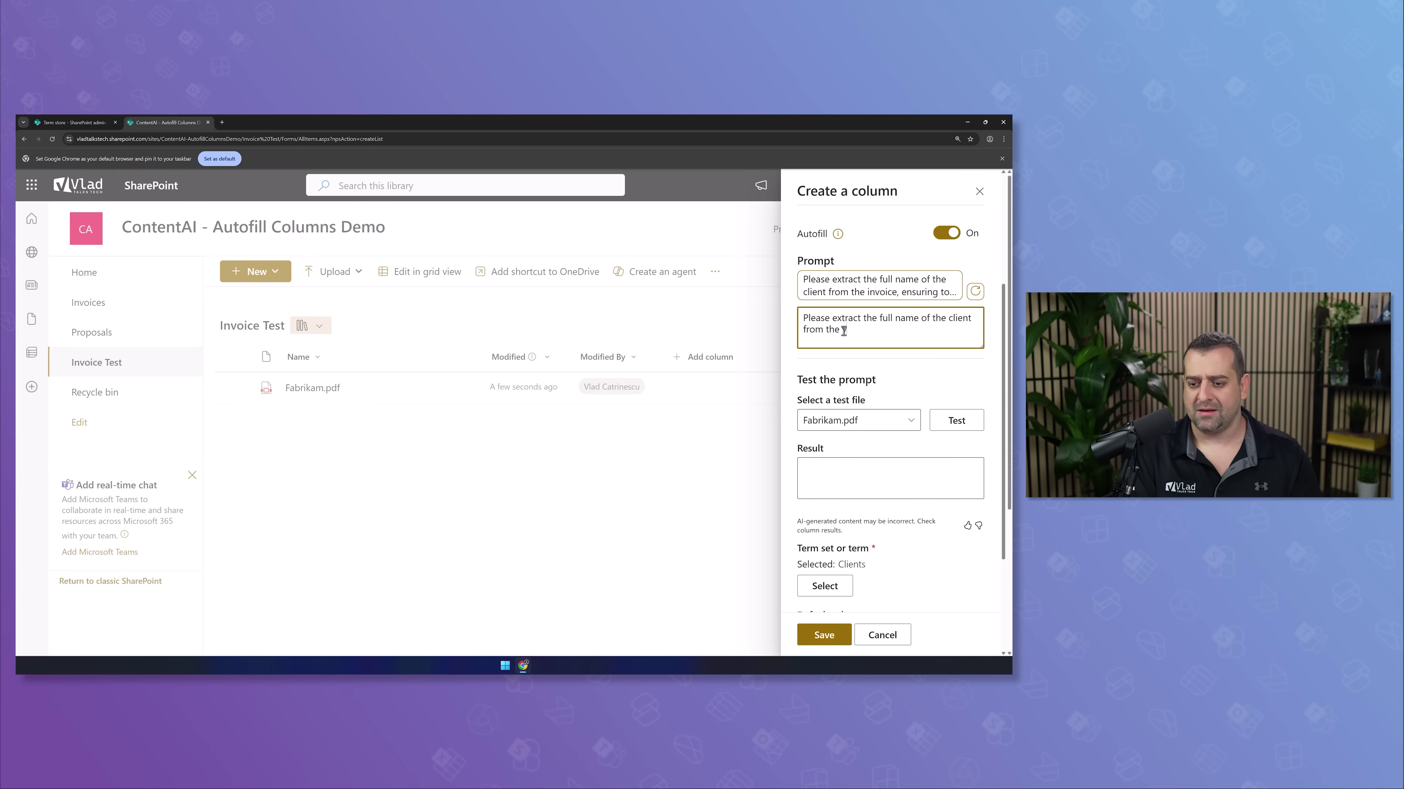
text( invoice!)
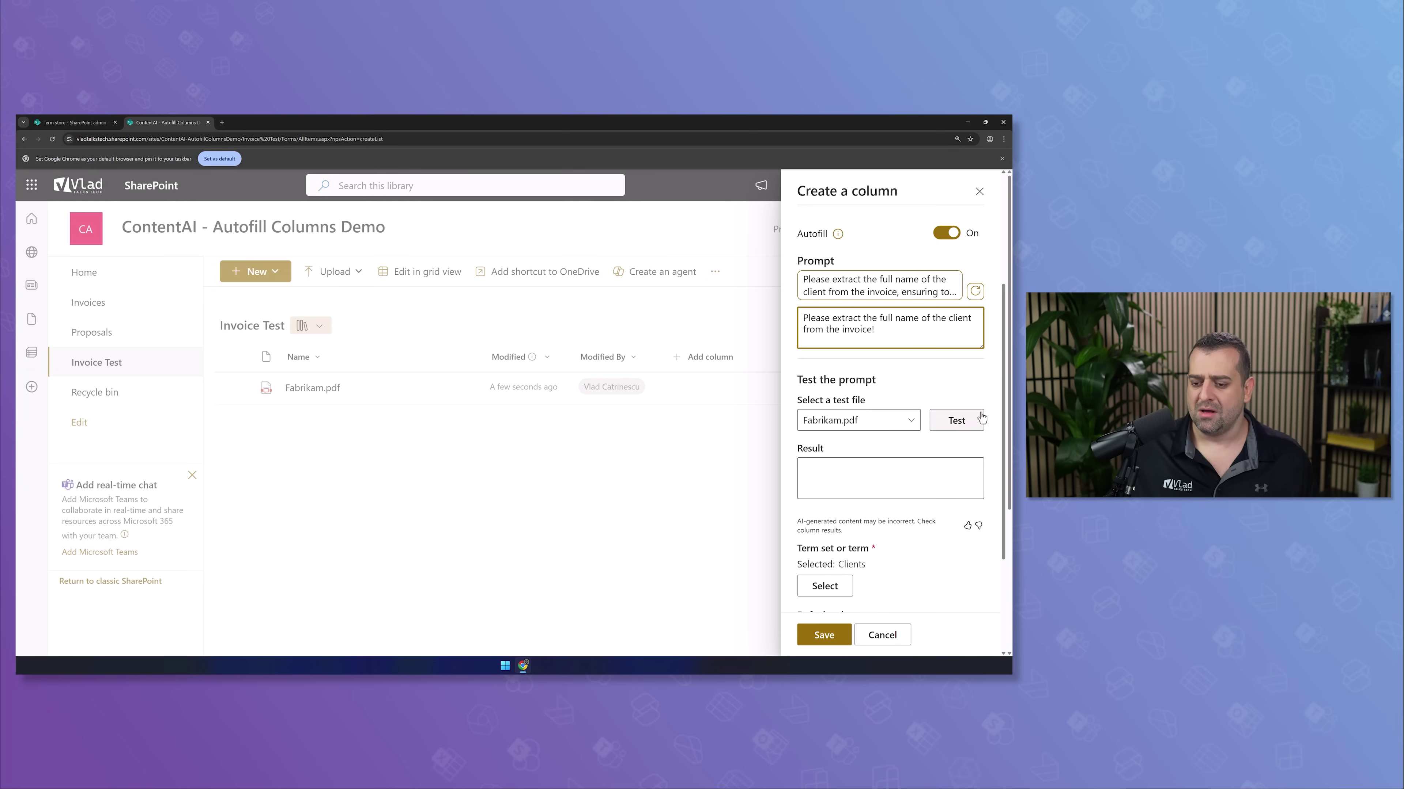
click(956, 420)
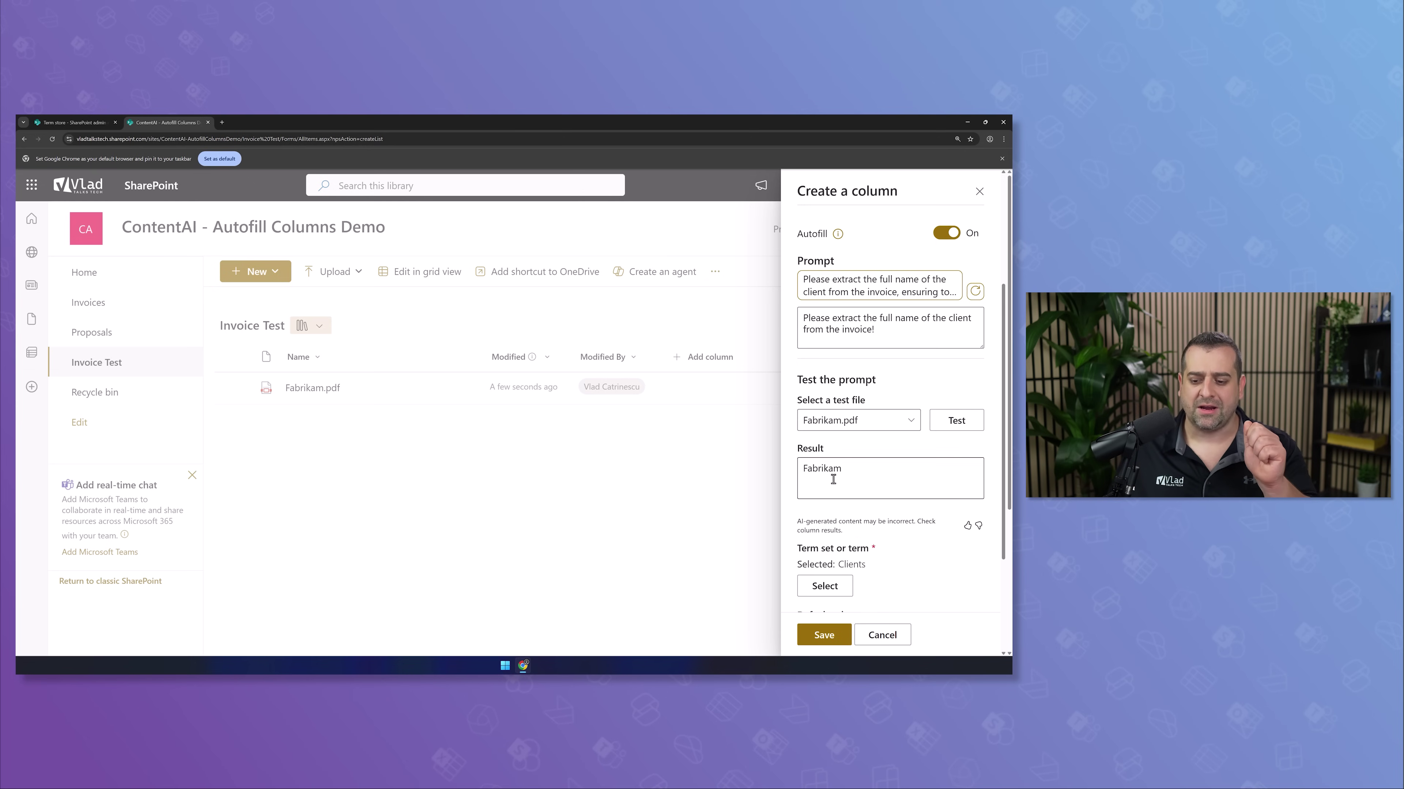
click(72, 122)
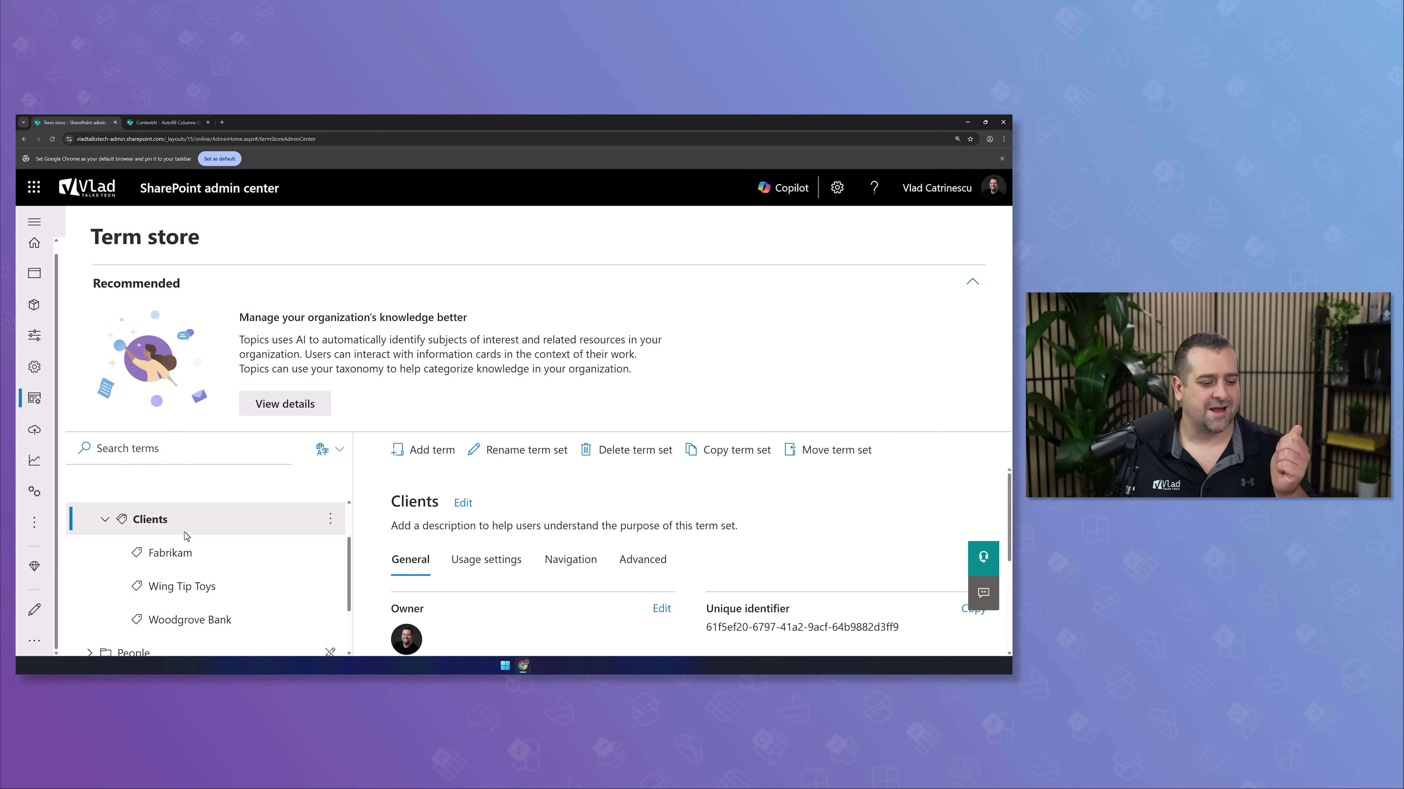
click(185, 547)
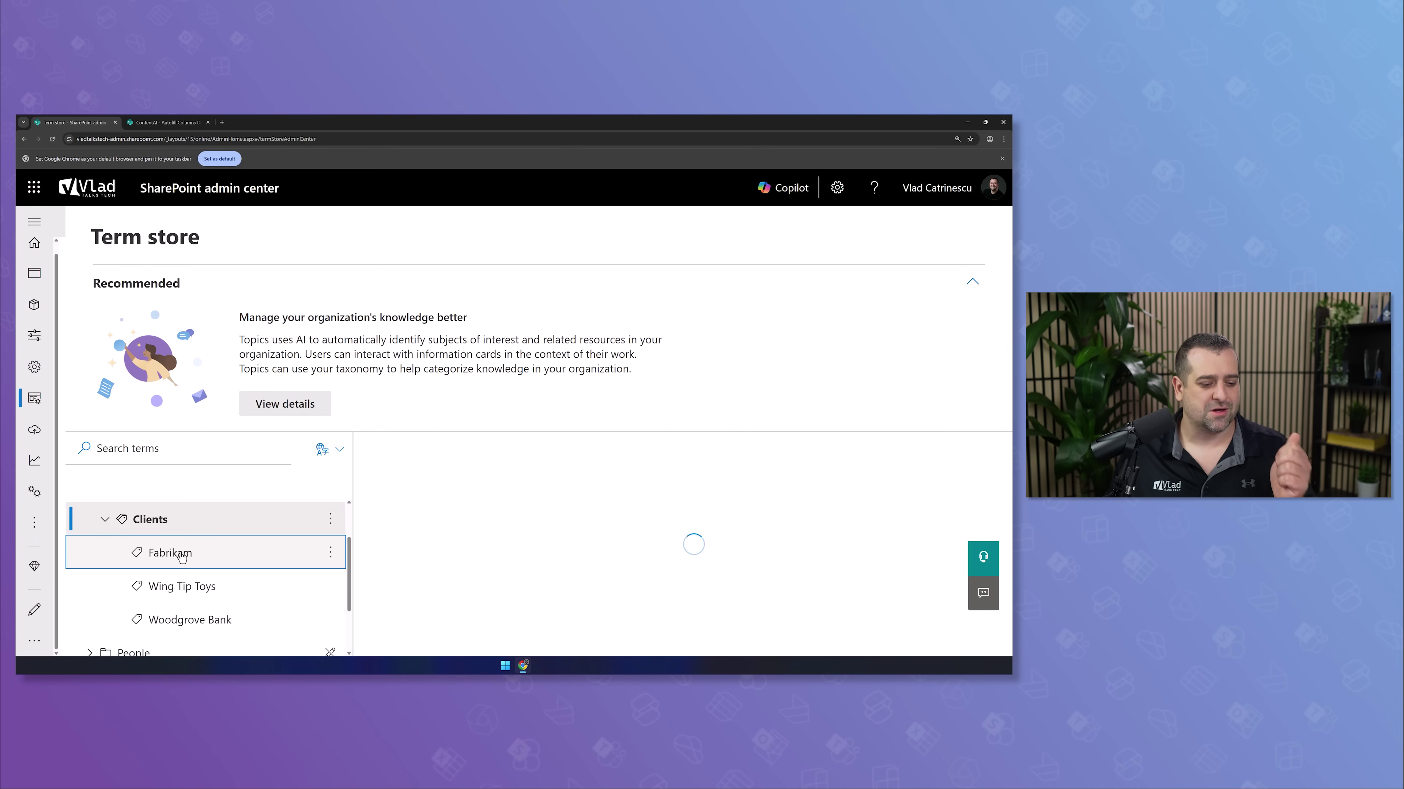
- Check the column draft, then select the Fabrikam term's English translation in the Term store
click(163, 126)
scroll(883, 480, down, 2)
scroll(883, 479, down, 2)
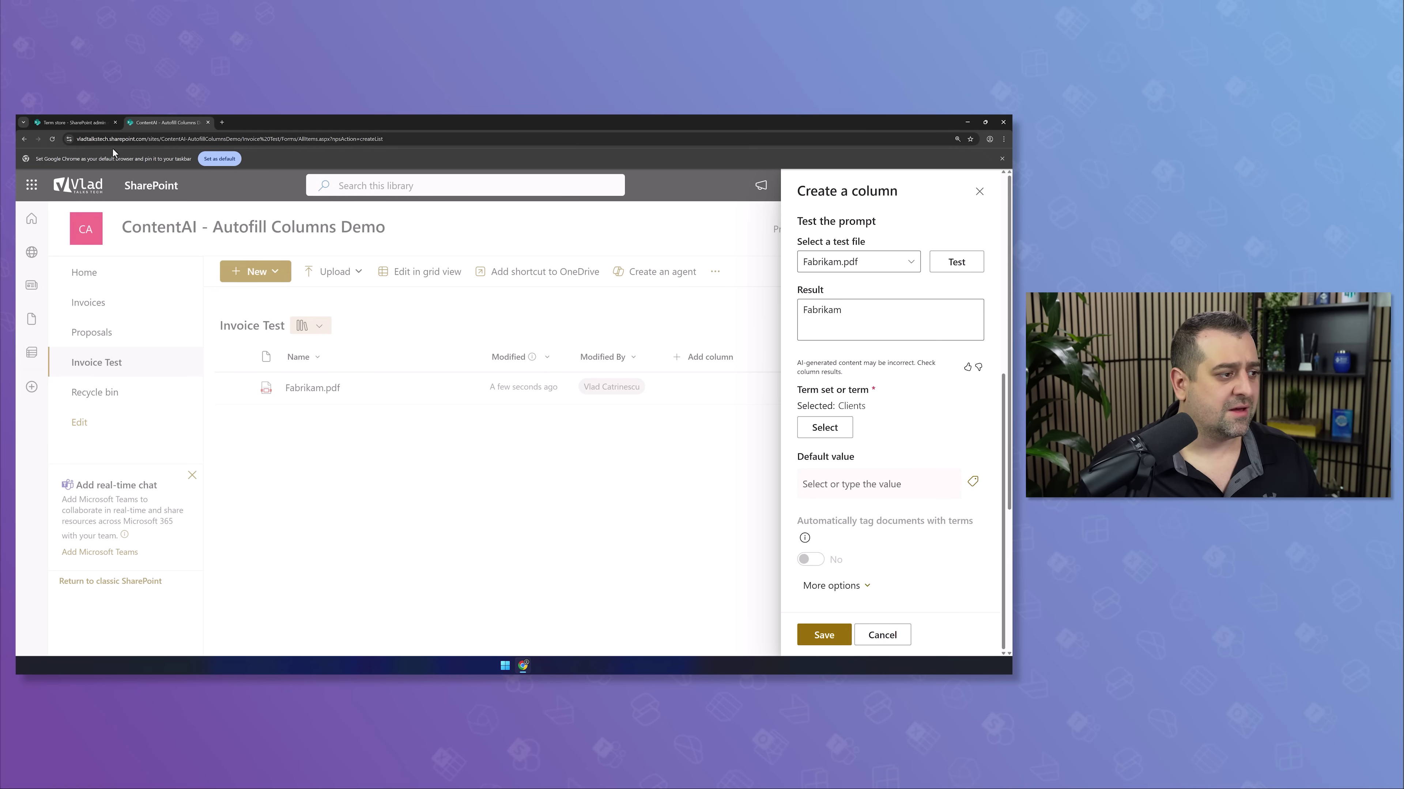
click(72, 122)
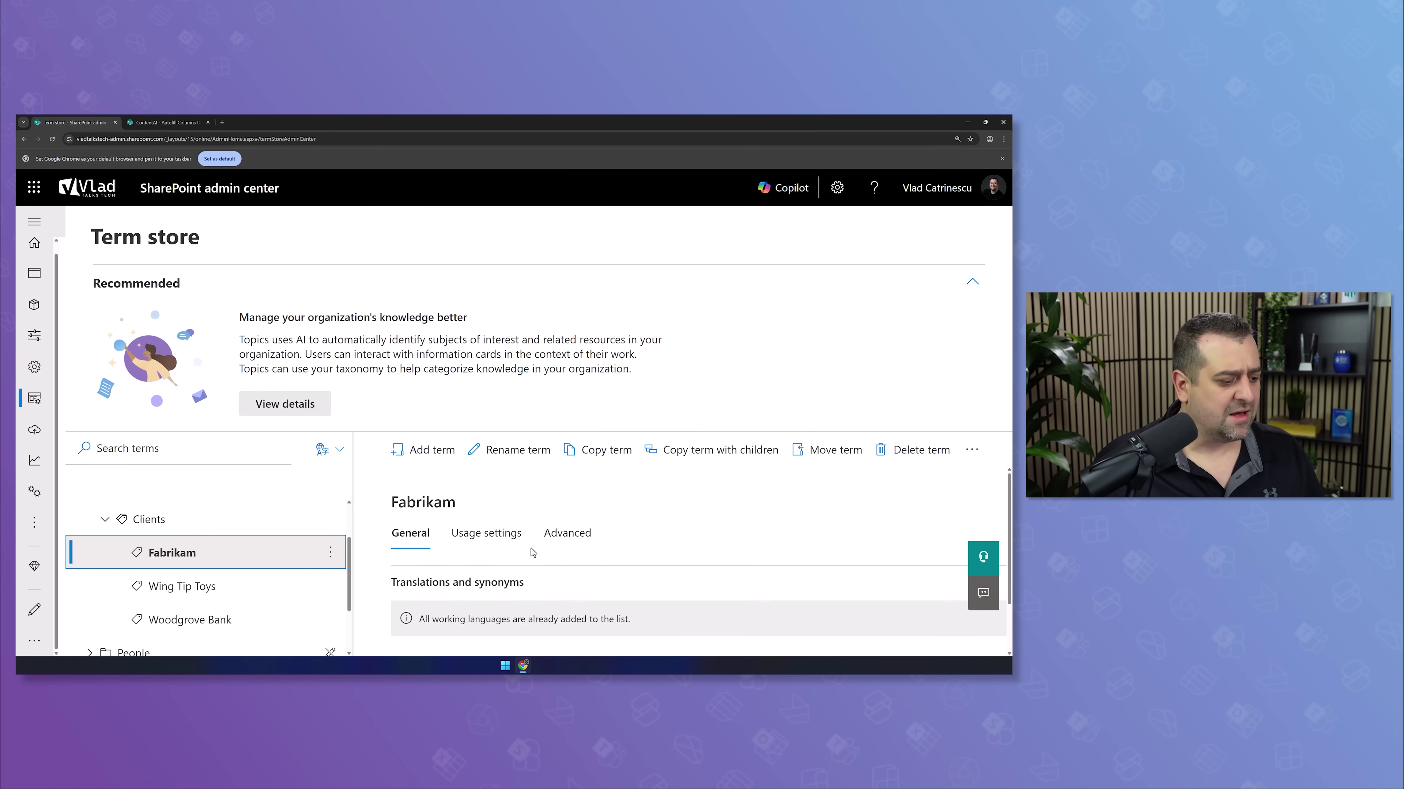
scroll(533, 552, down, 1)
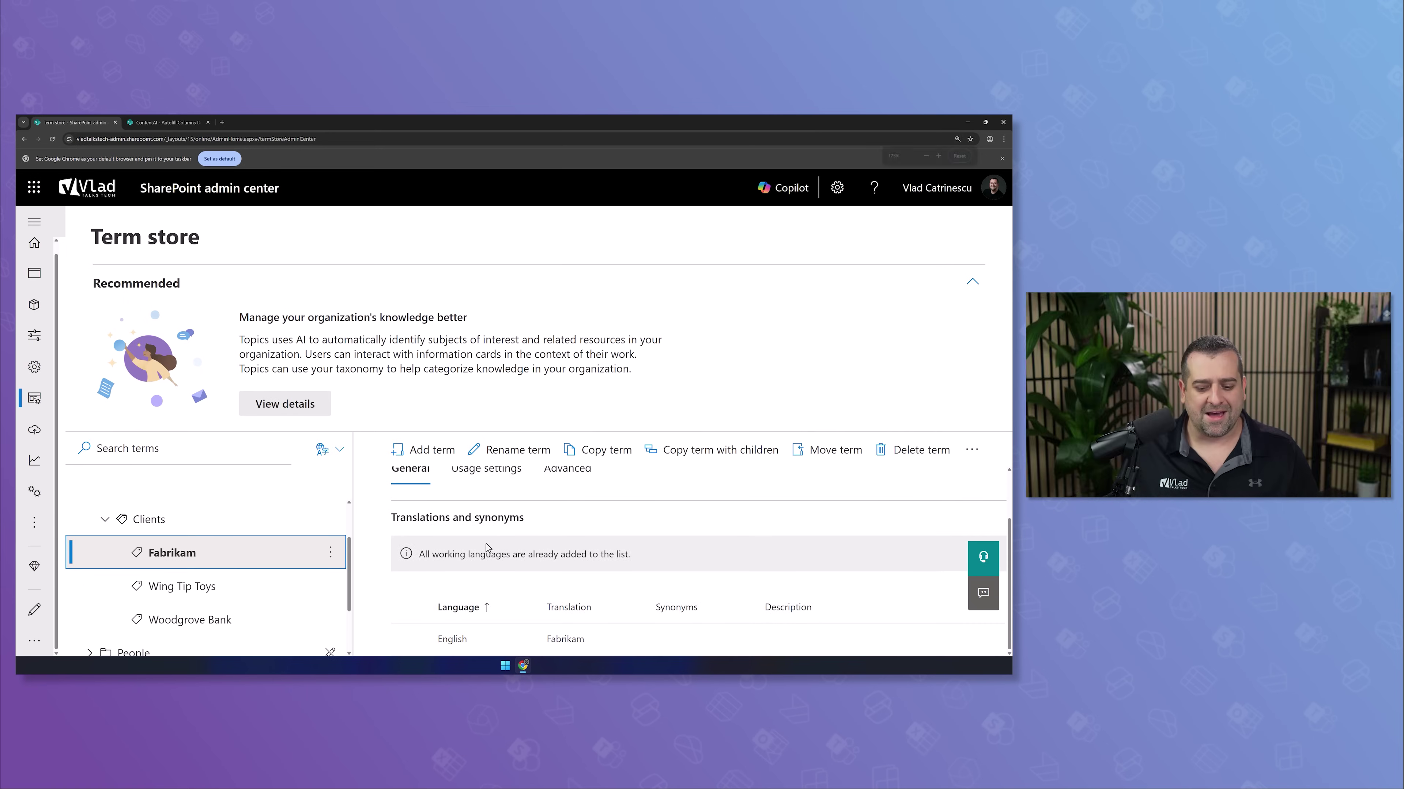
key(ctrl+minus)
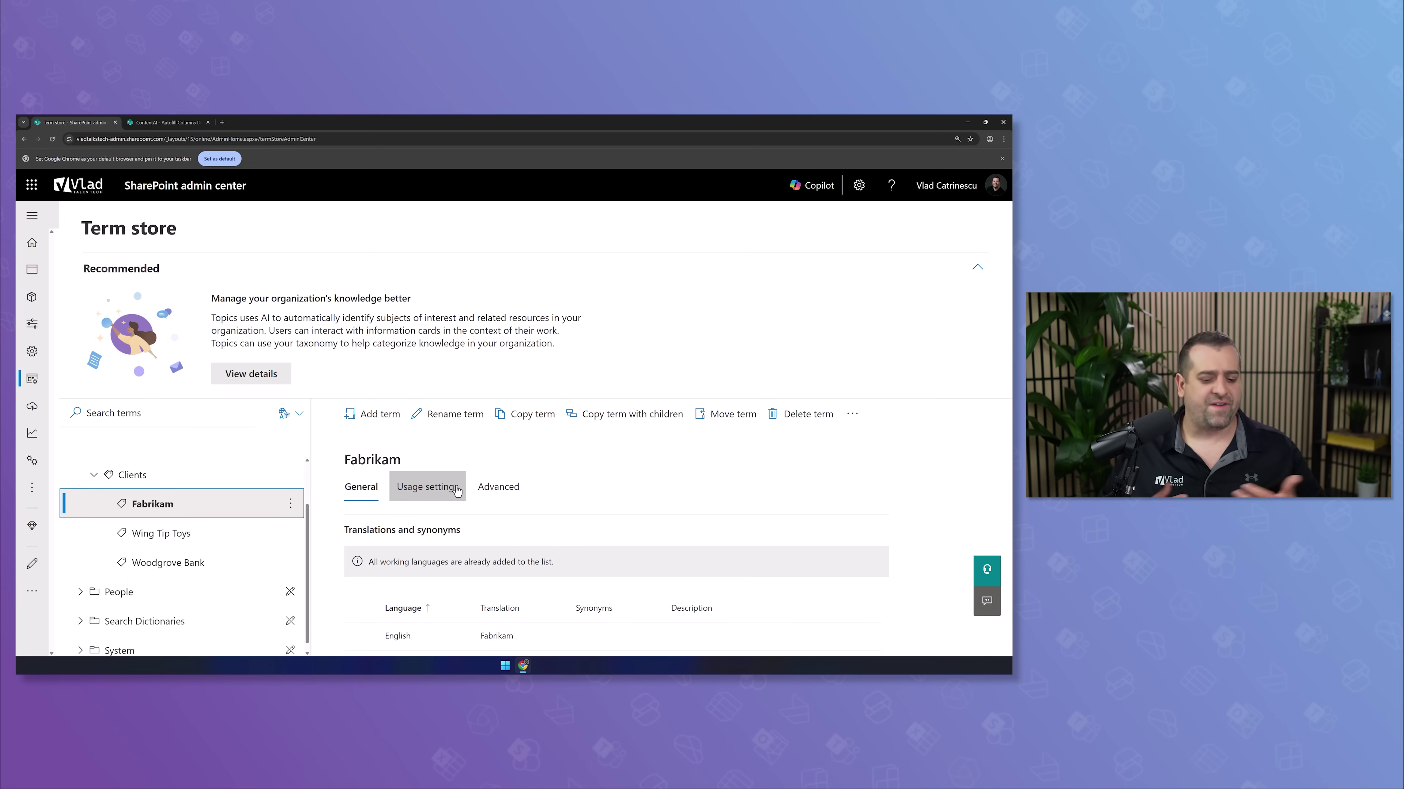
click(409, 639)
- Add 'Fabrikam Inc.' as a synonym of Fabrikam's English translation and save
click(369, 561)
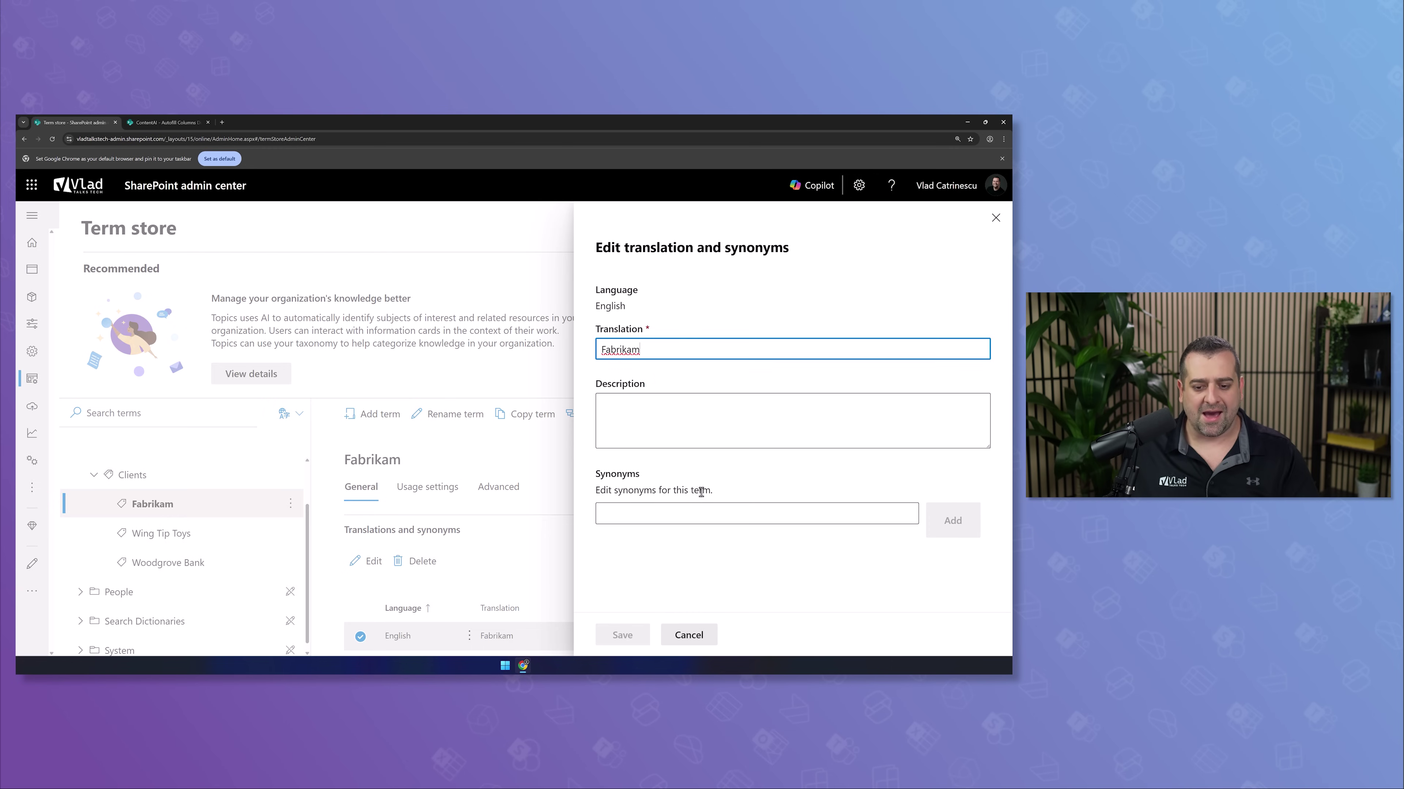
click(685, 514)
text(F)
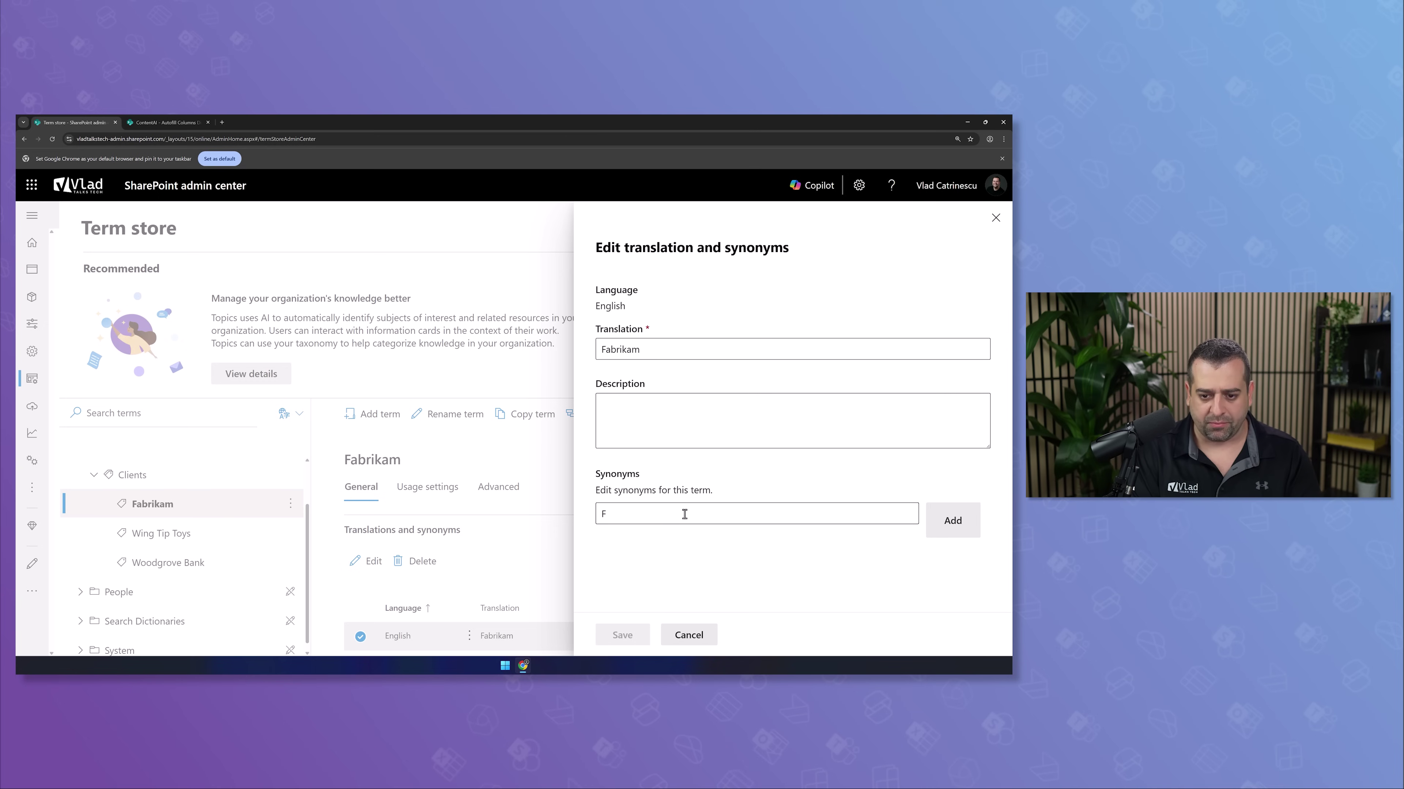
text(a)
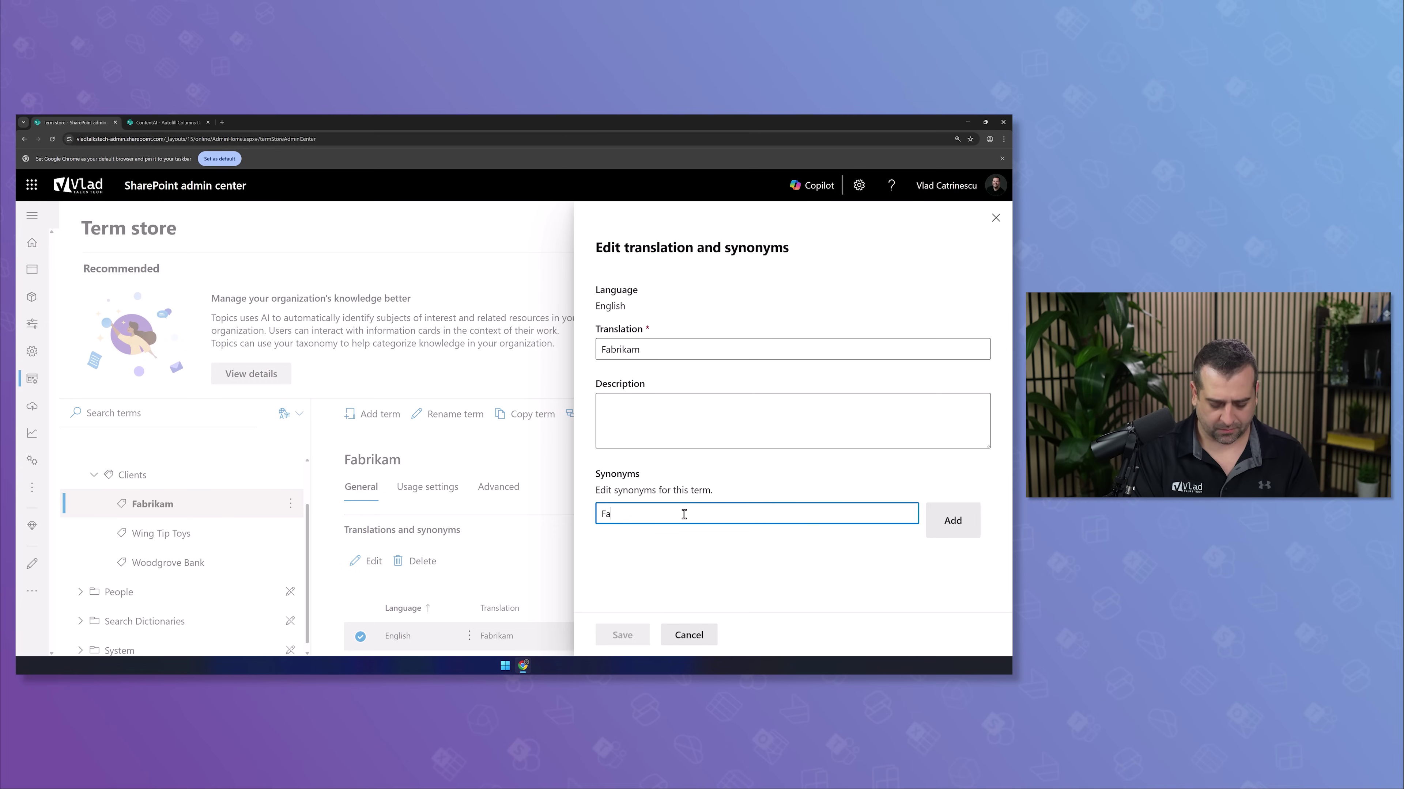
text(brikam Inc.)
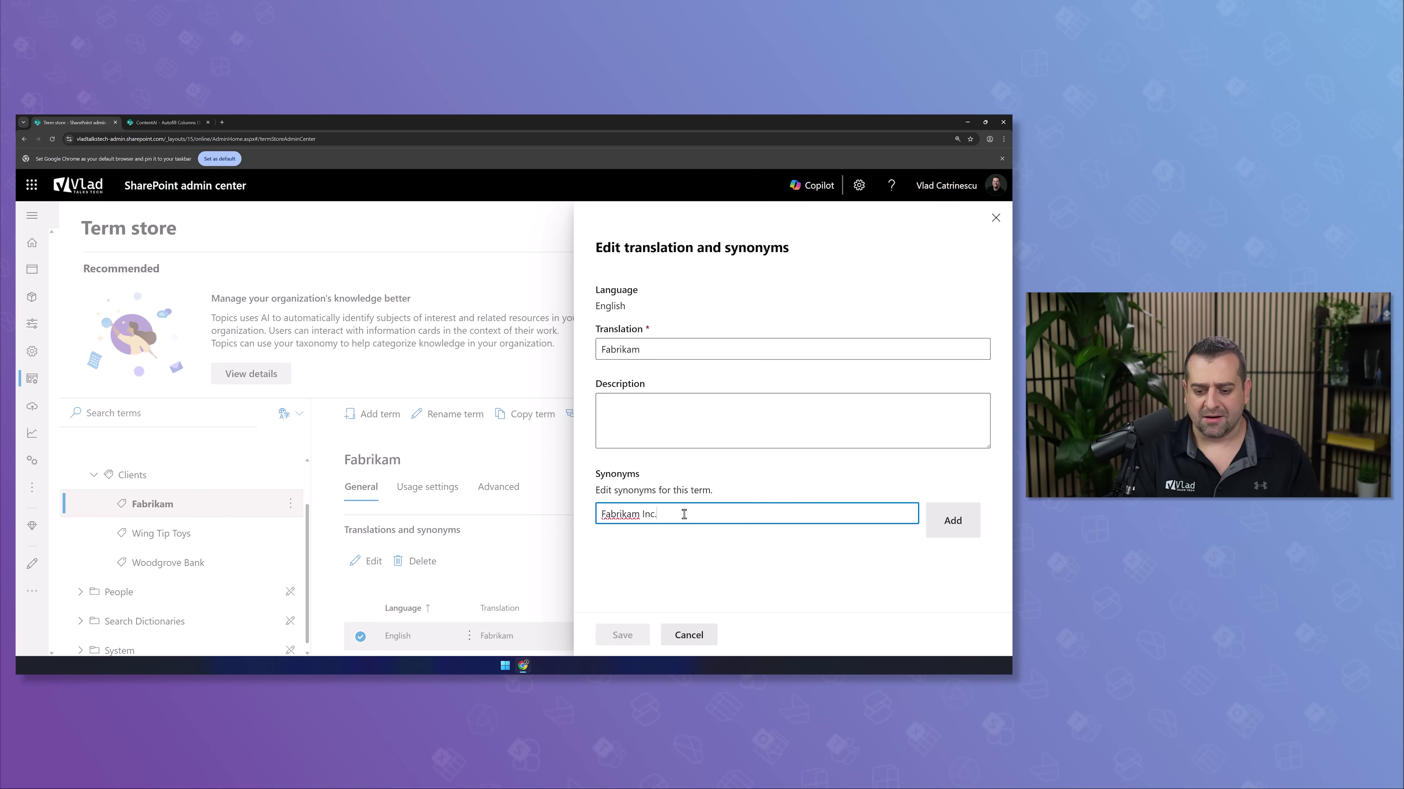
key(Return)
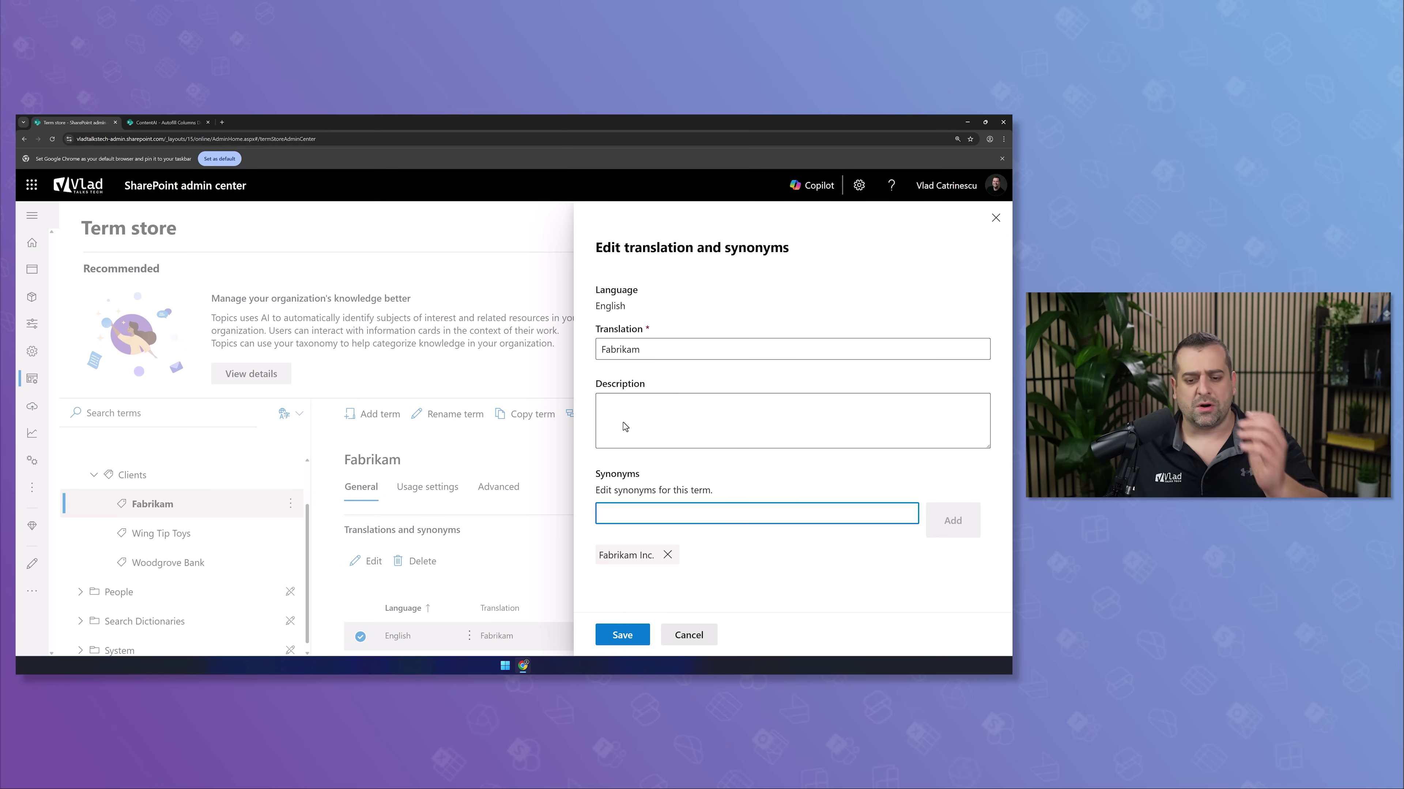
click(622, 634)
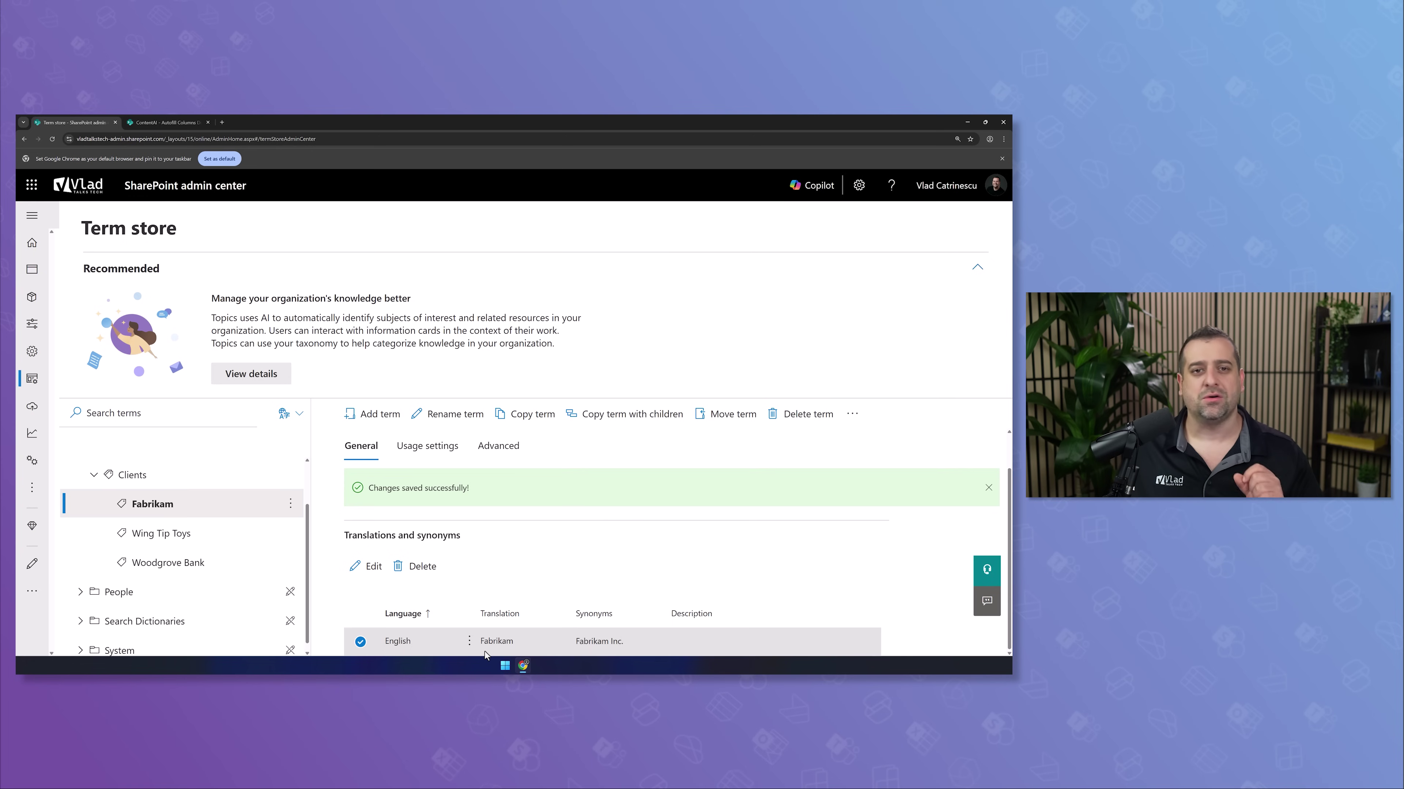
- Expand More options, keep 'Allow users to type new values' on, and save the Client column
click(160, 123)
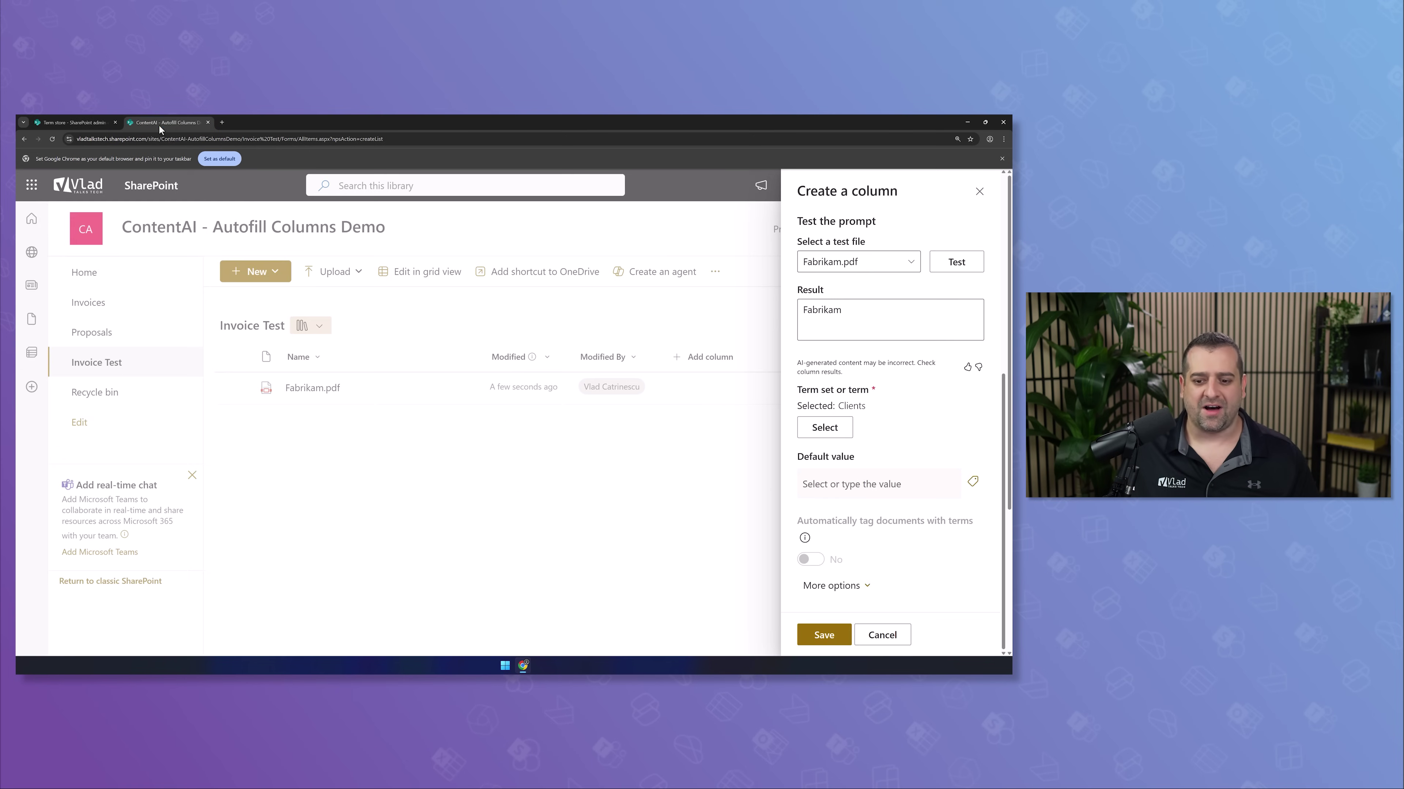
scroll(885, 458, down, 2)
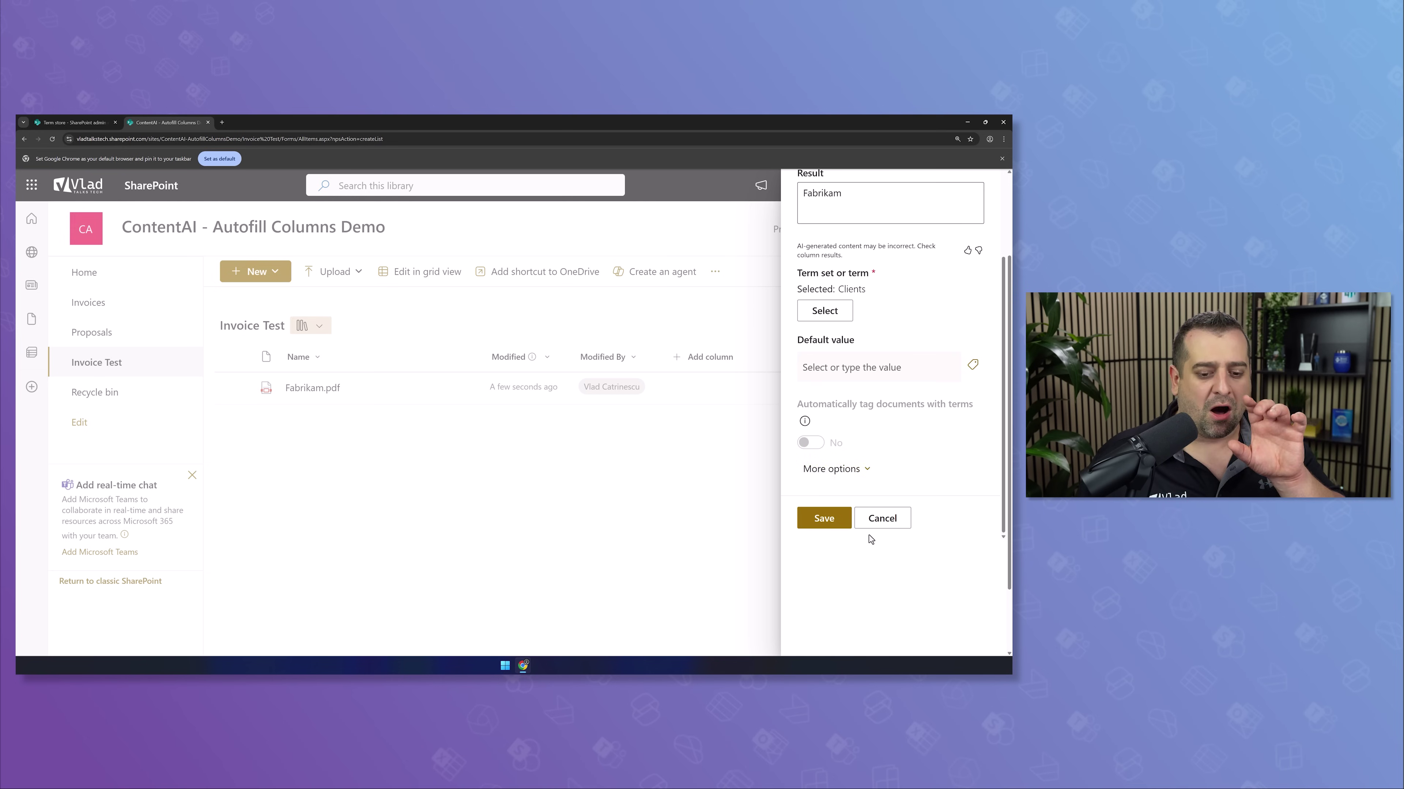
click(844, 471)
scroll(851, 450, down, 1)
scroll(850, 449, down, 4)
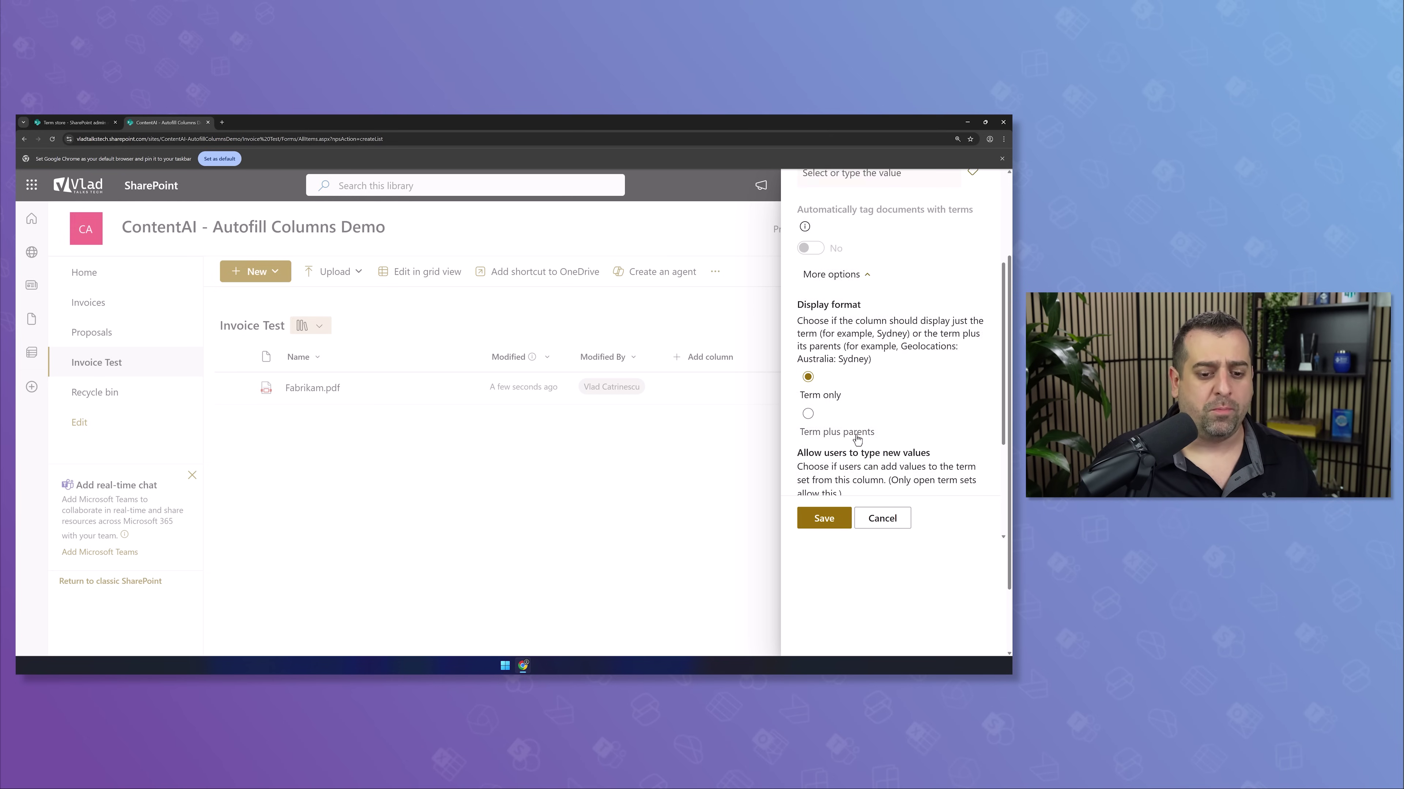
scroll(829, 332, down, 1)
scroll(827, 346, down, 2)
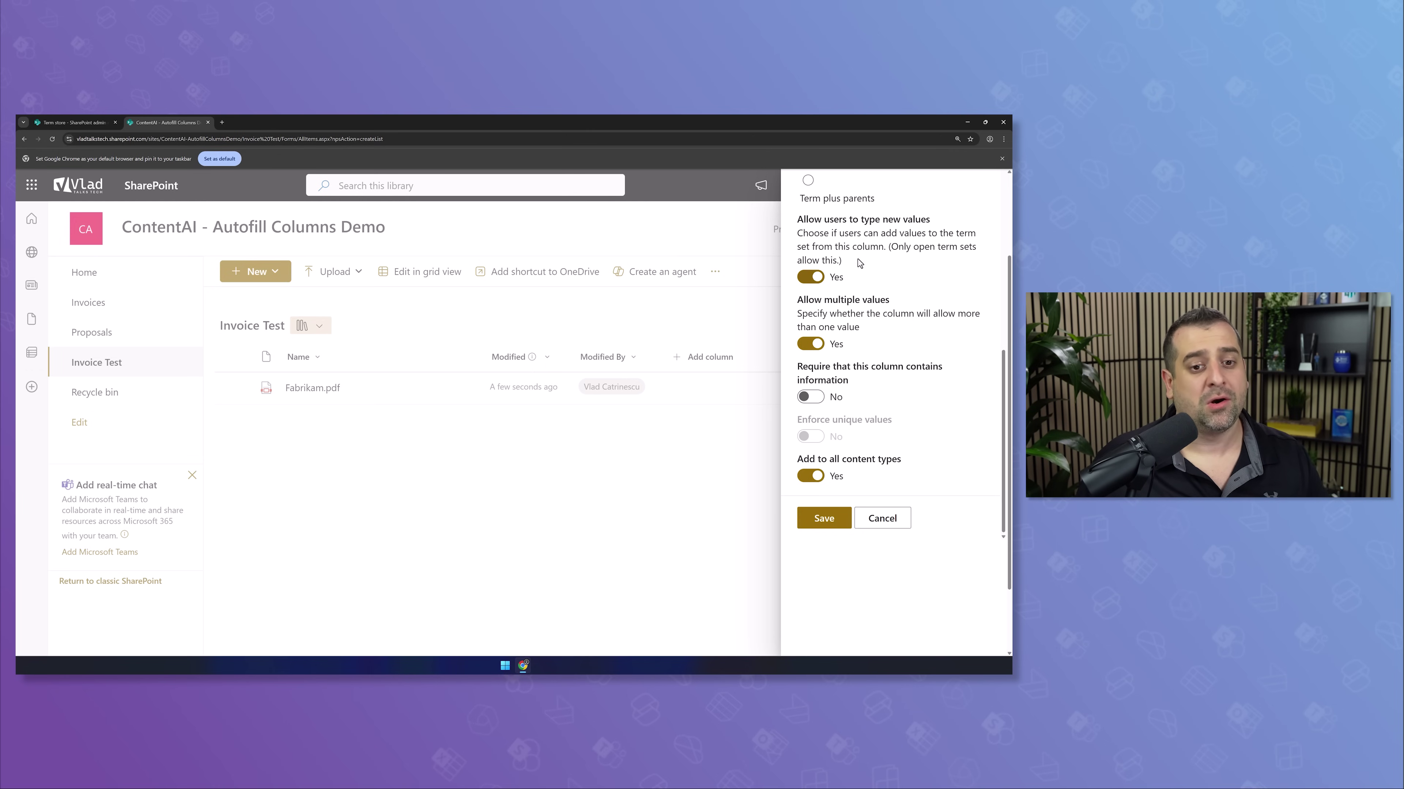
click(807, 279)
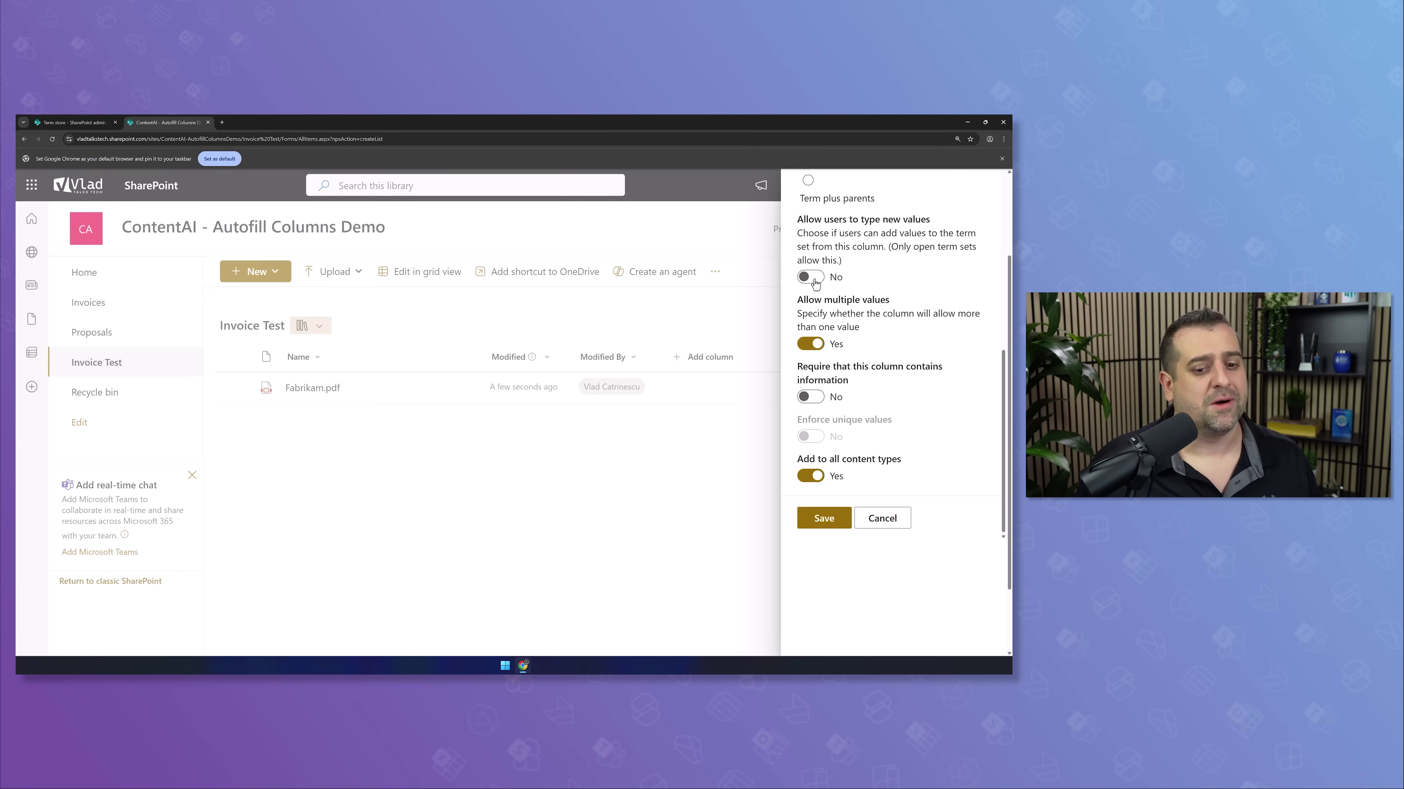
click(815, 280)
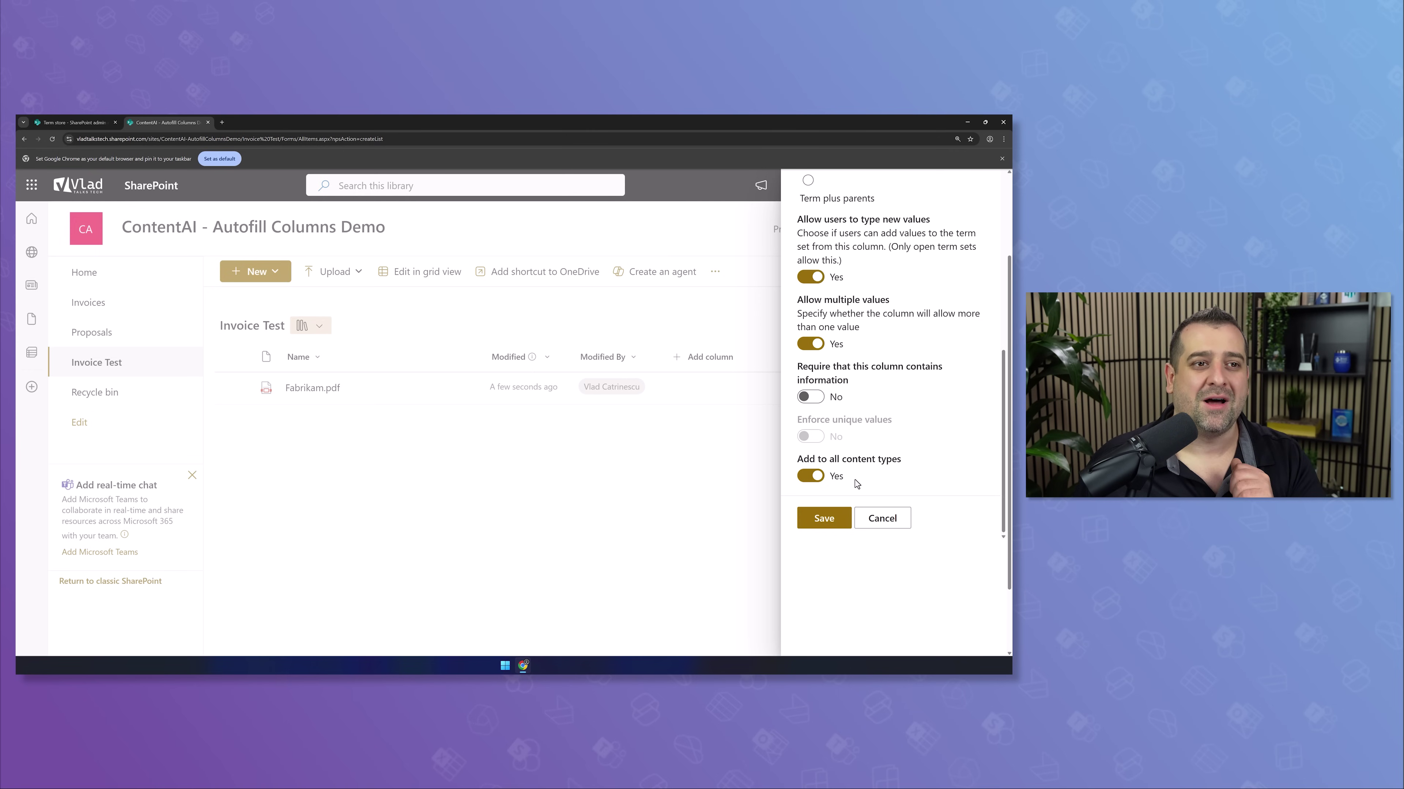
click(834, 526)
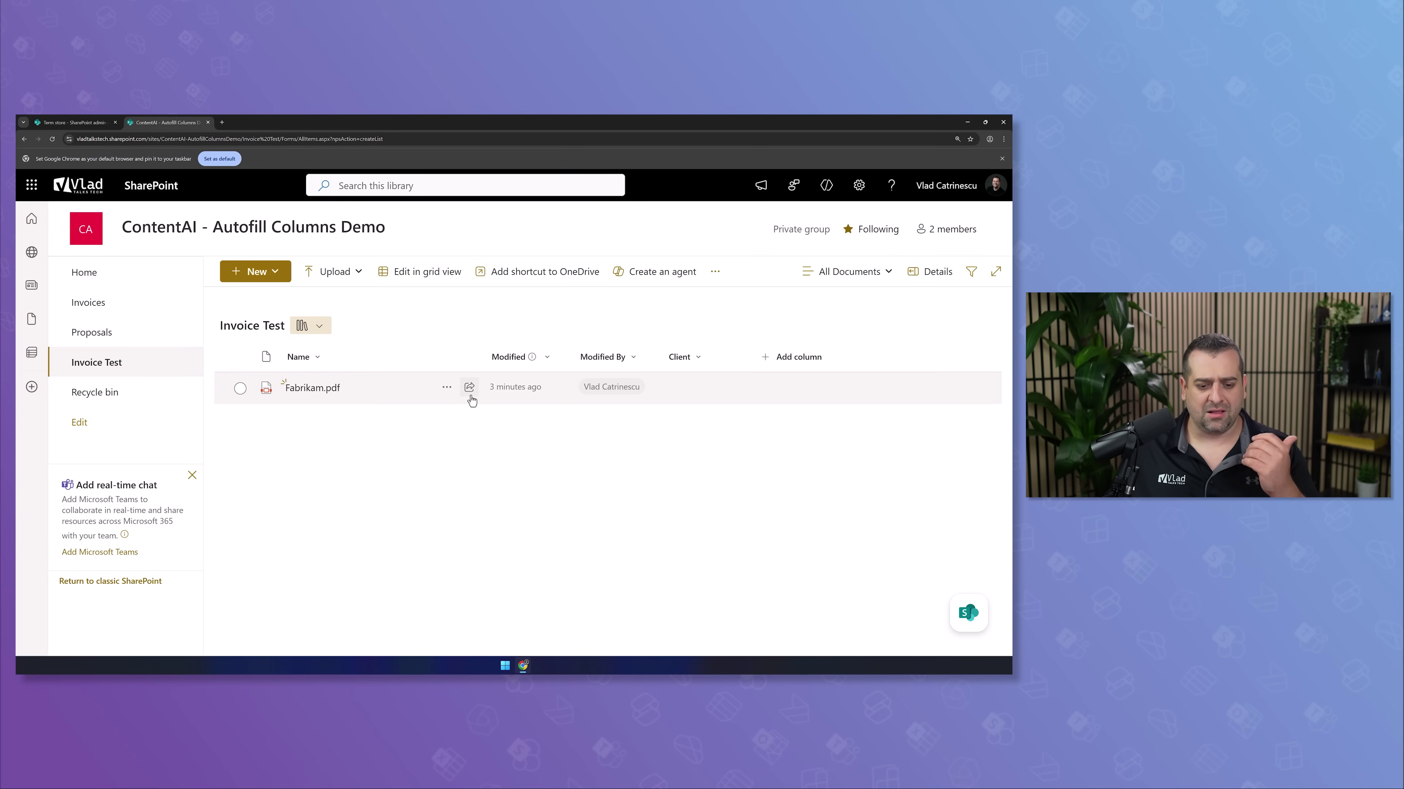
- Run autofill on Fabrikam.pdf and preview the Pluralsight invoice
click(447, 388)
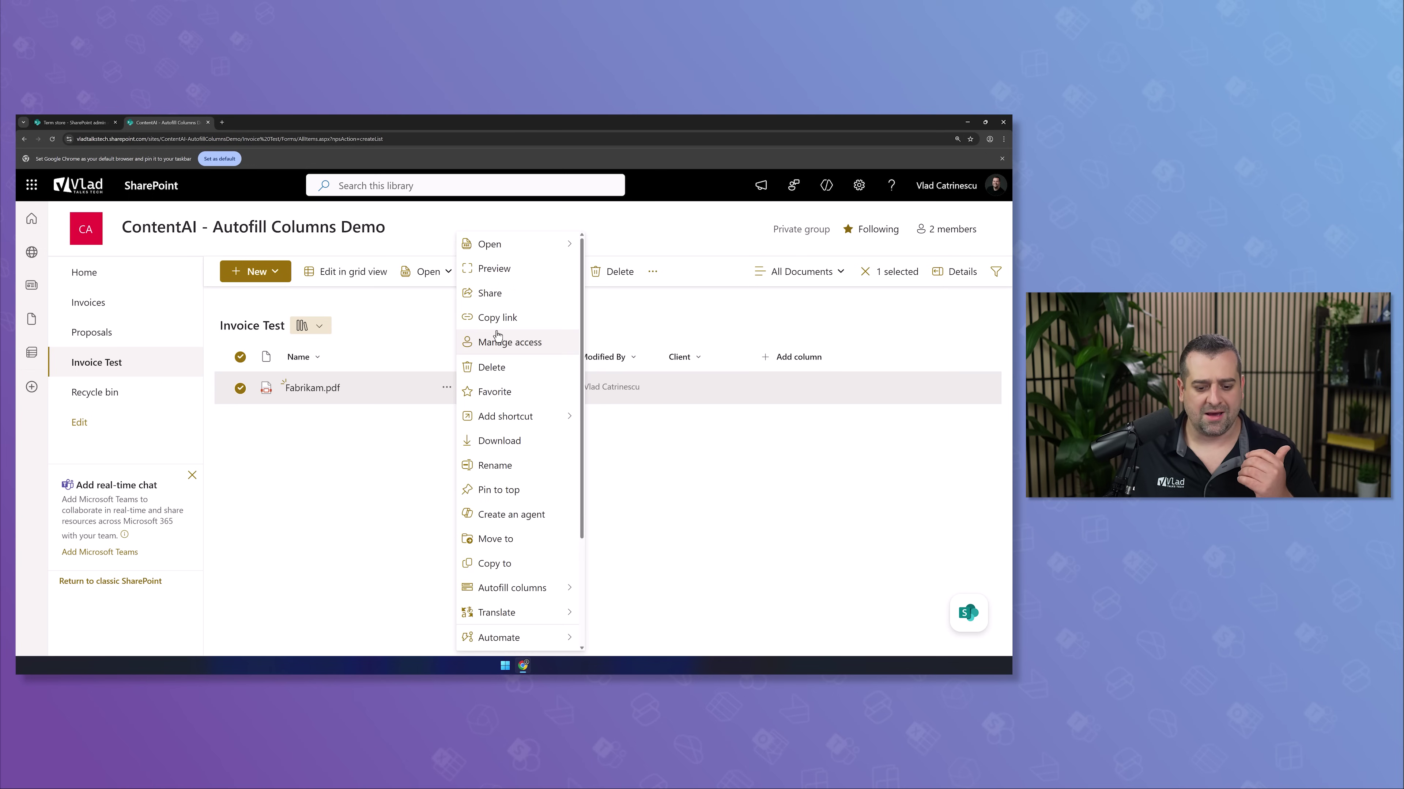
click(602, 587)
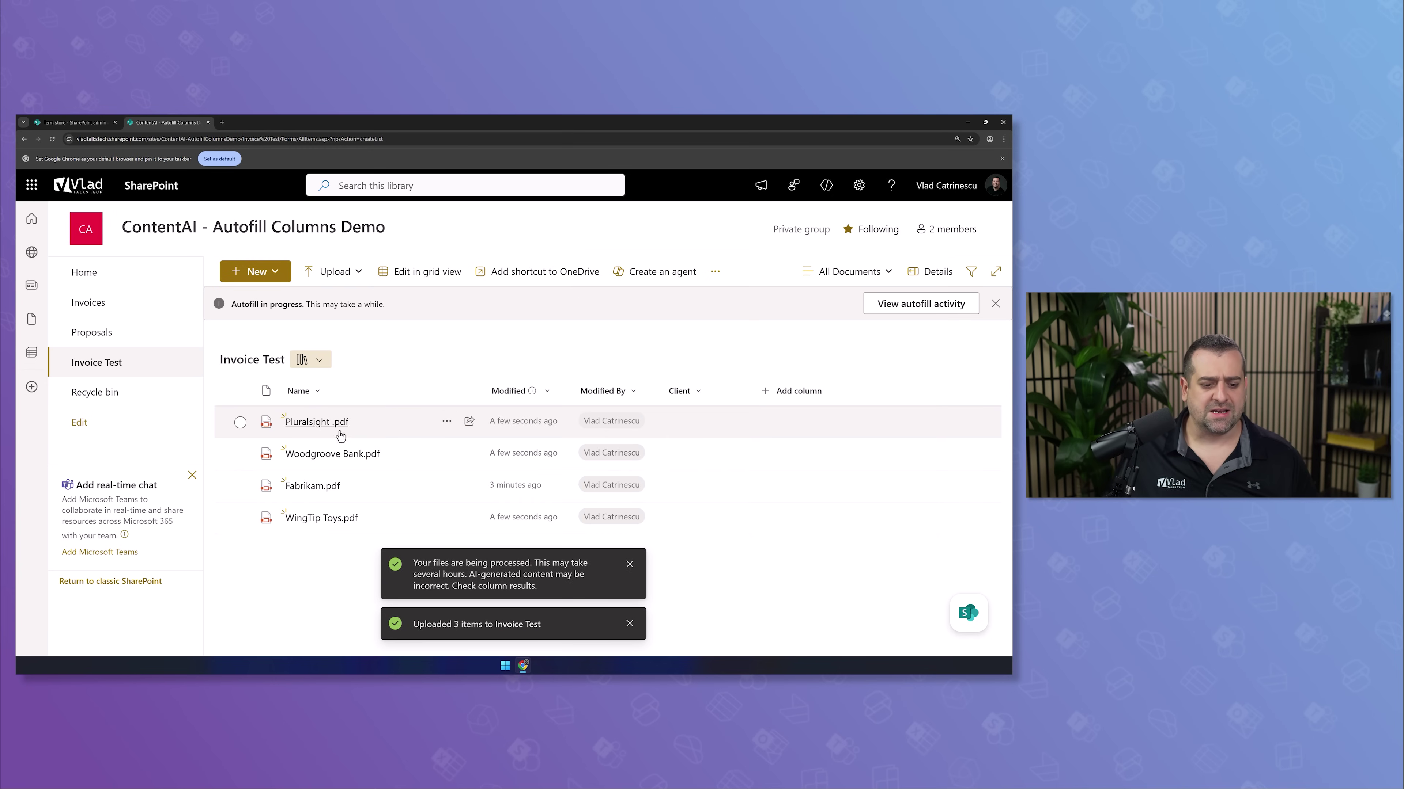
click(316, 423)
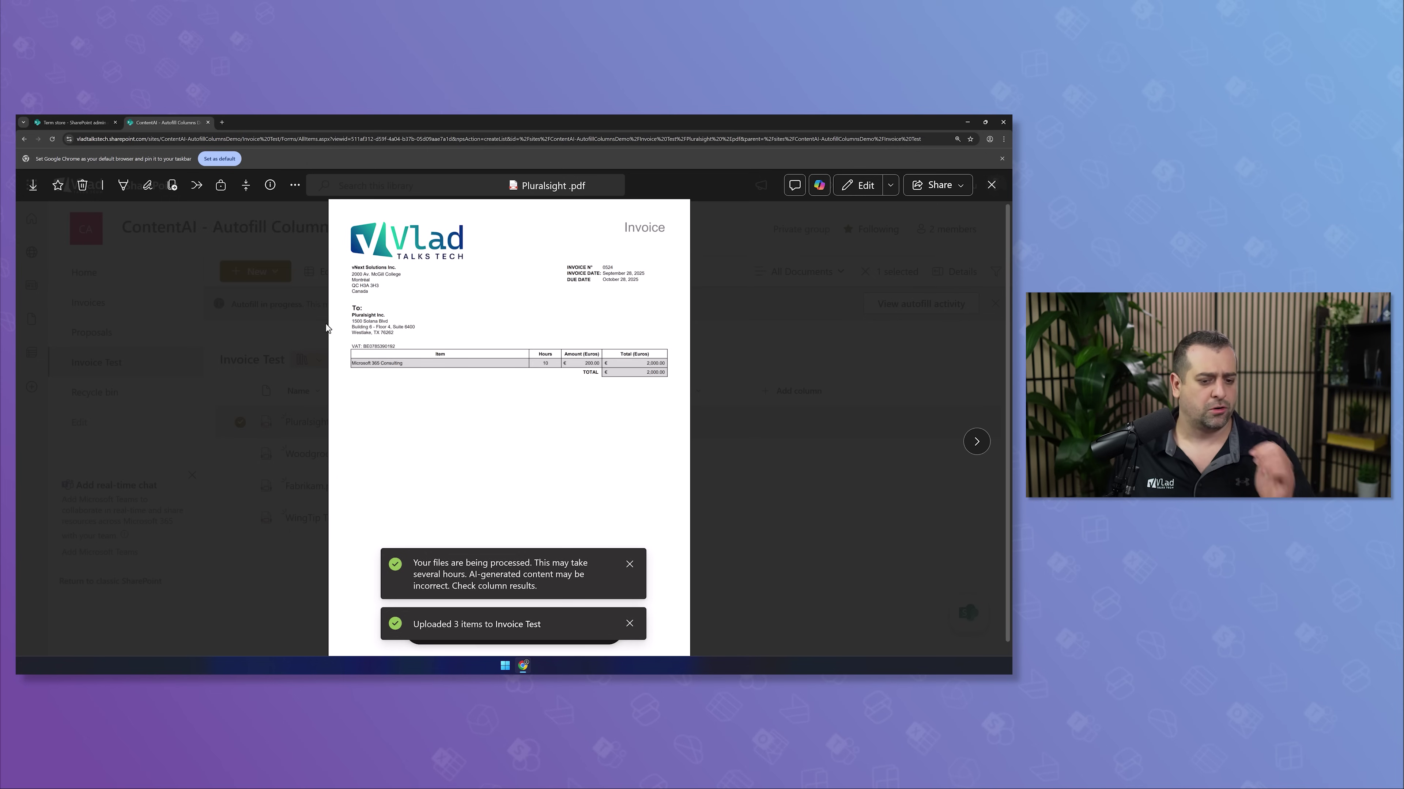
- Check who the Pluralsight .pdf invoice is billed to in the preview, then close the viewer
click(388, 228)
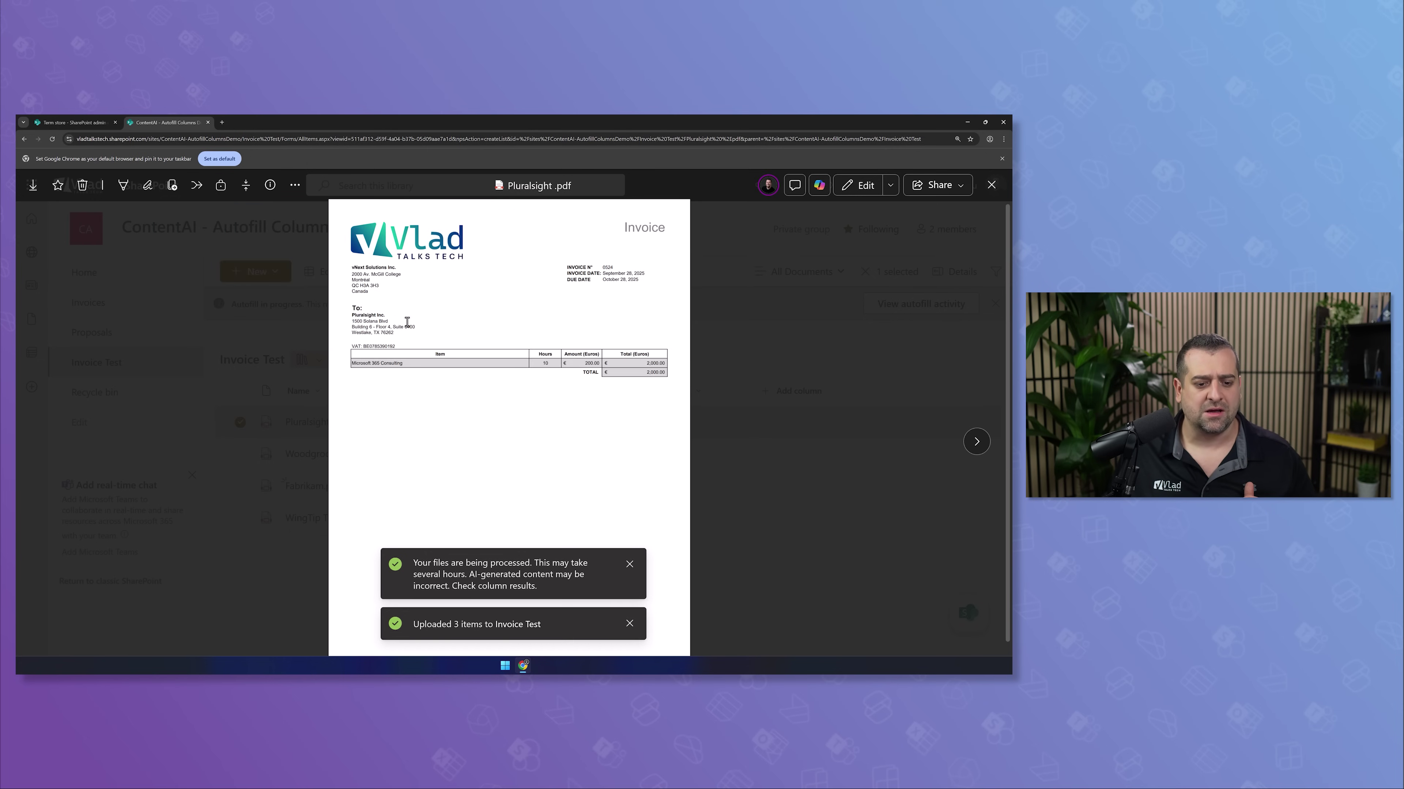
drag(618, 292, 393, 293)
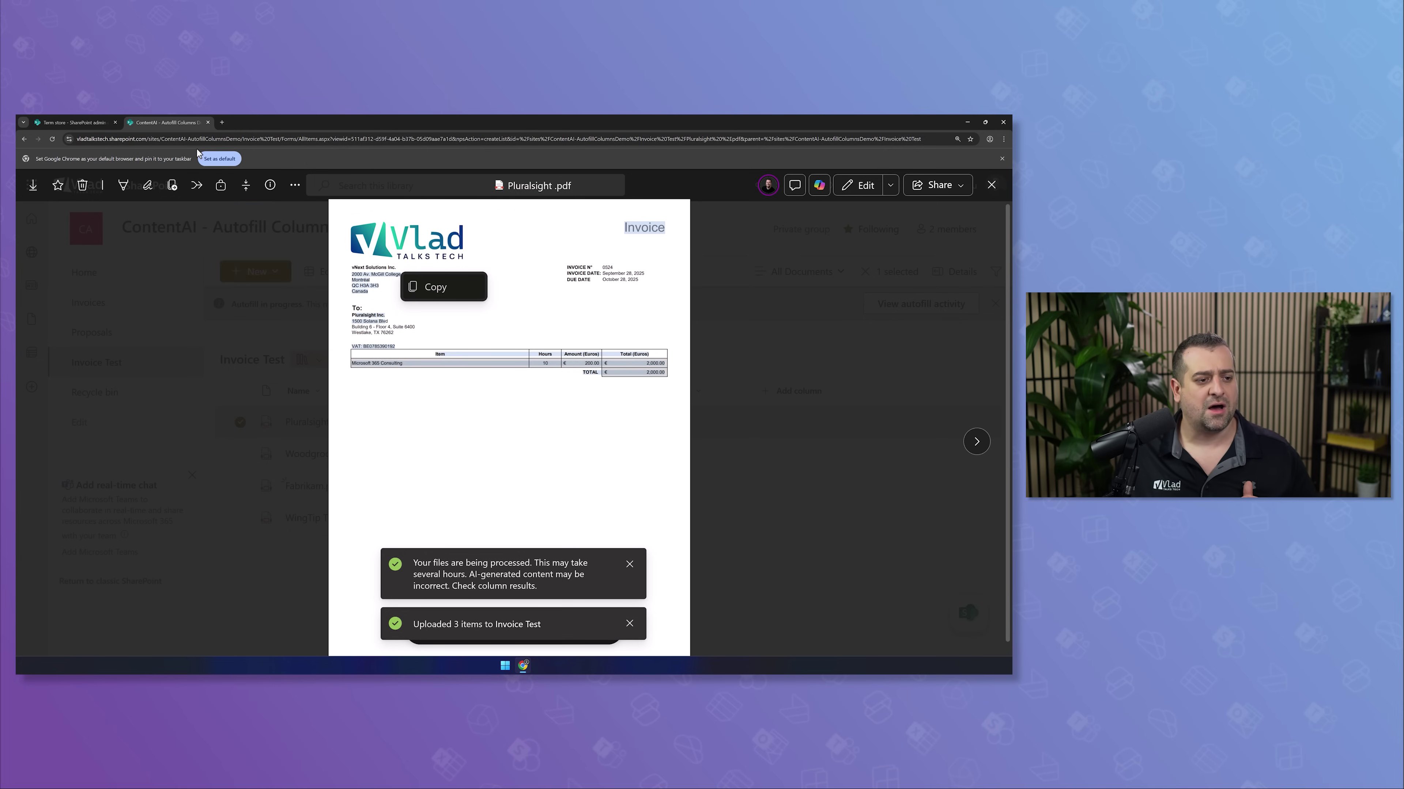
click(68, 123)
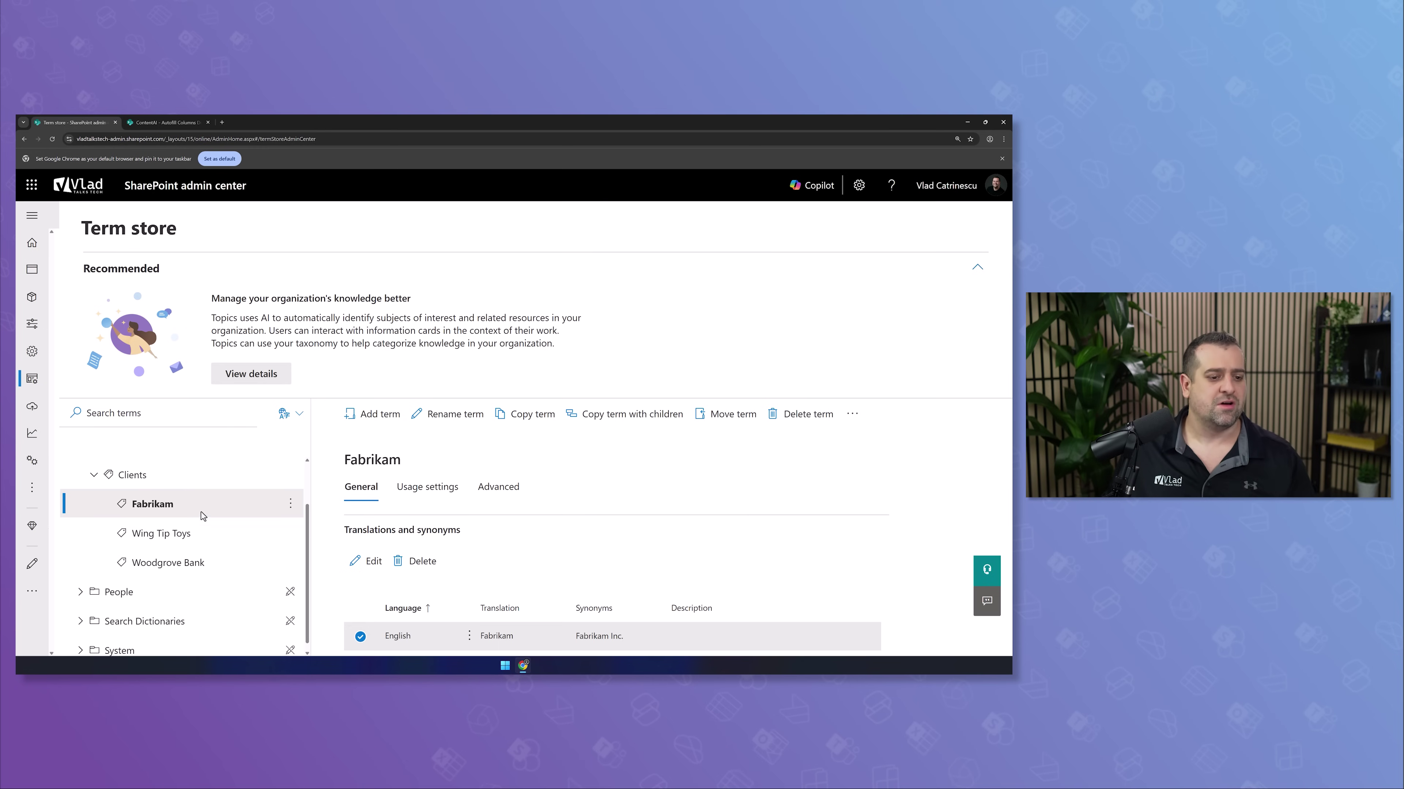
click(167, 127)
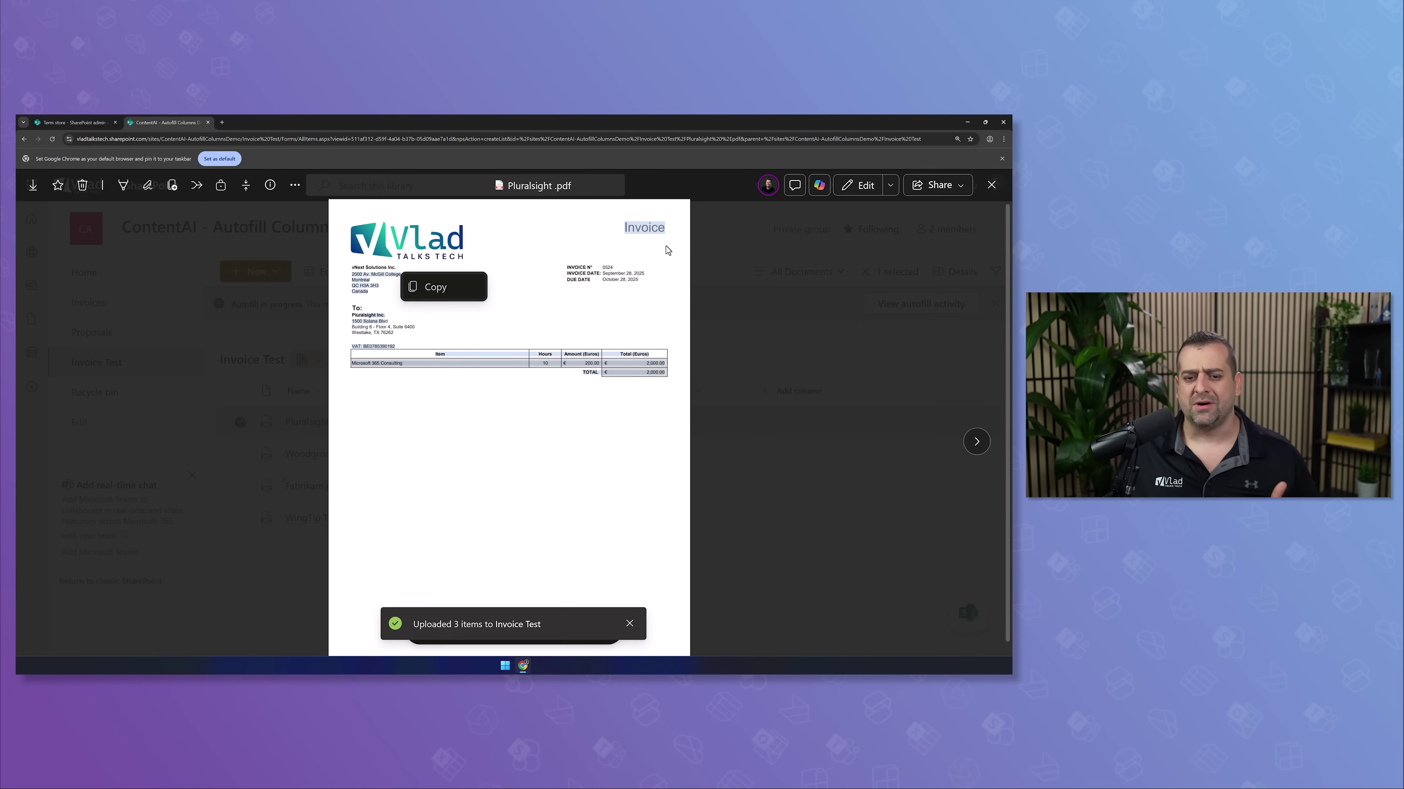
click(991, 185)
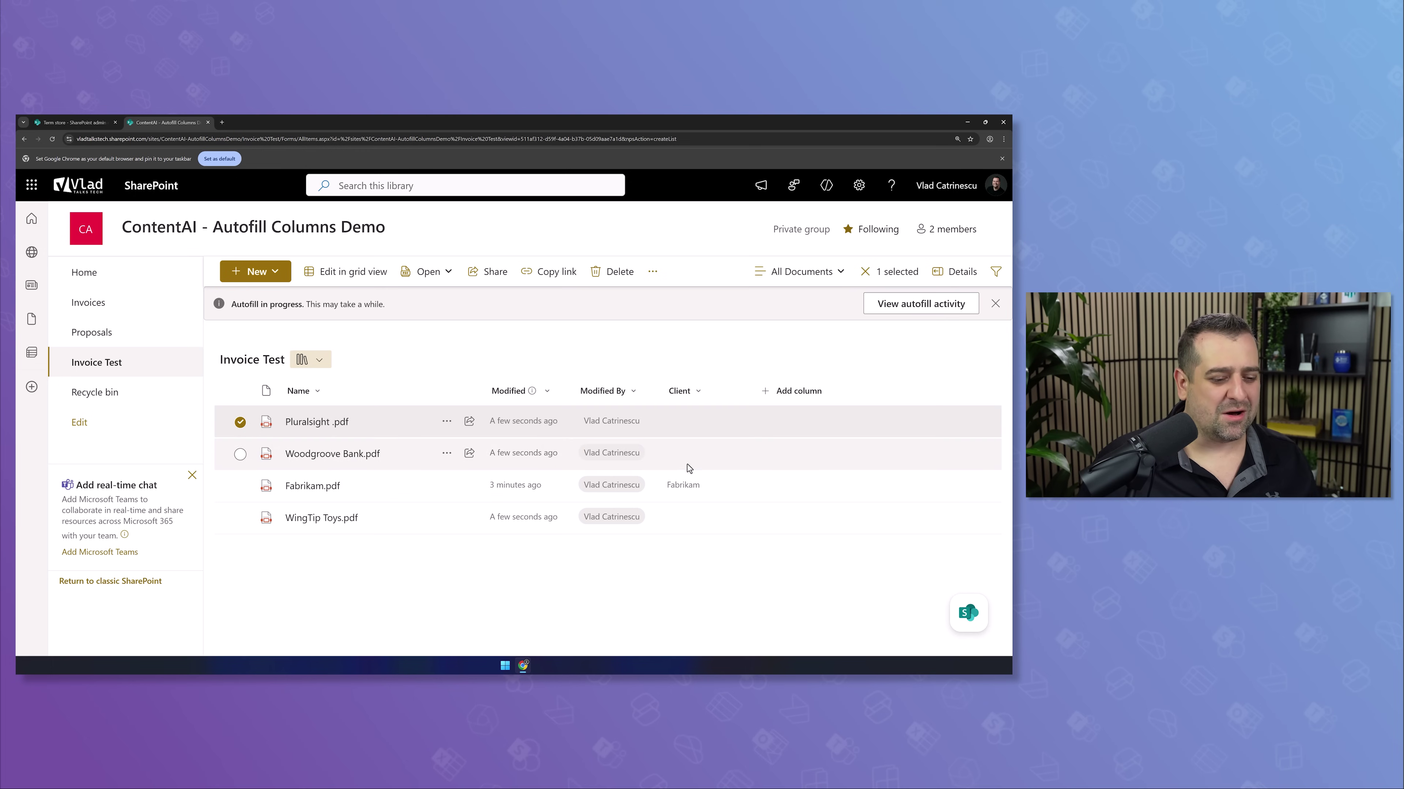
click(680, 491)
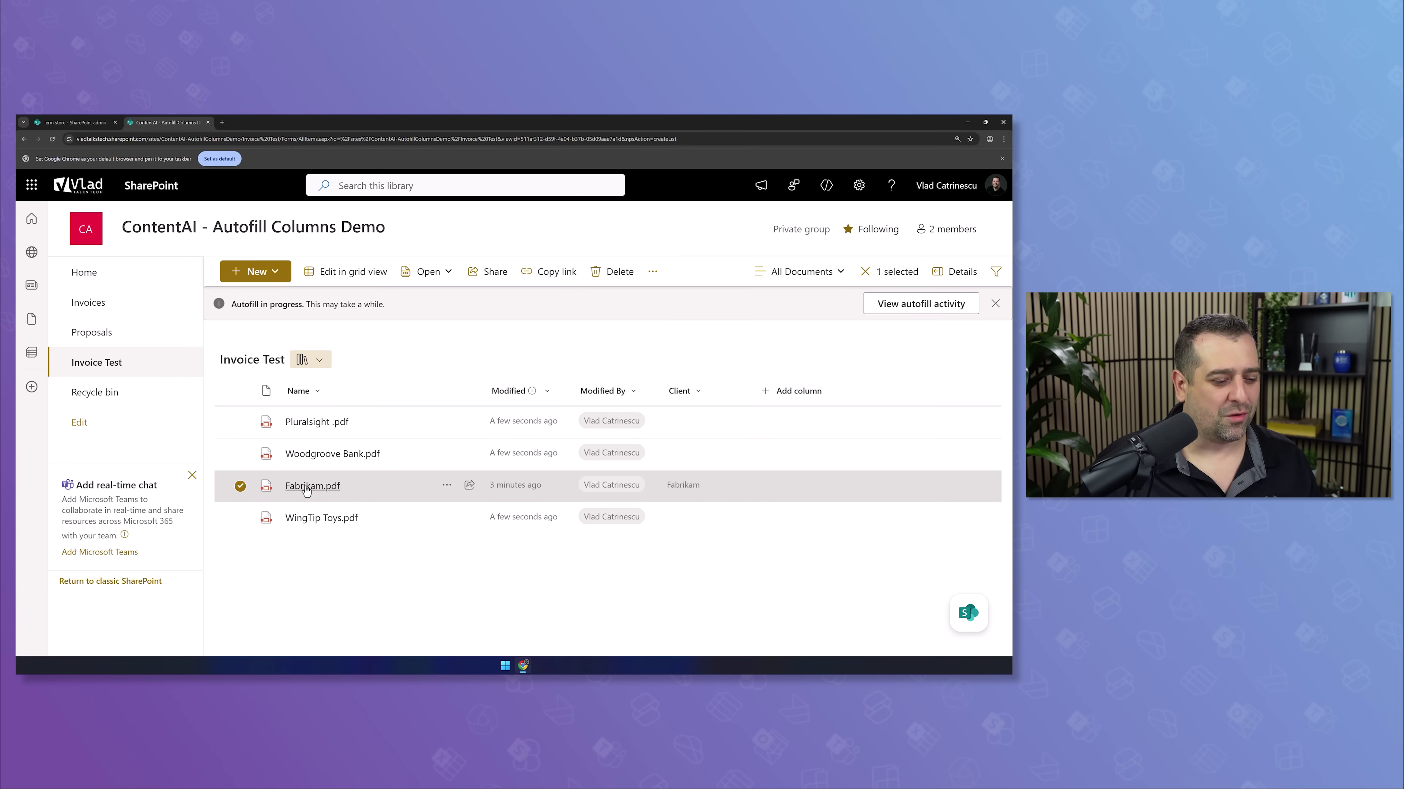
click(447, 485)
scroll(505, 606, down, 4)
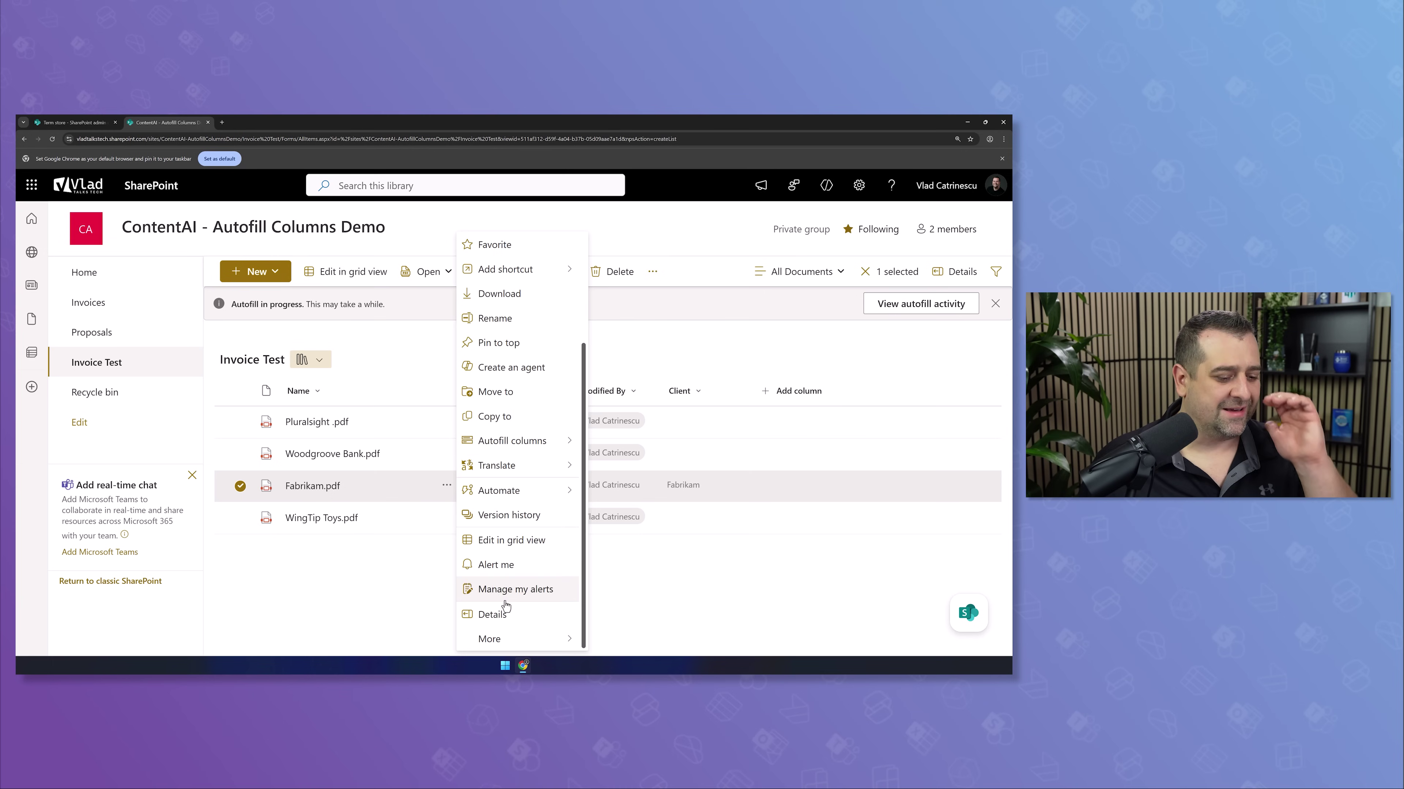
click(506, 610)
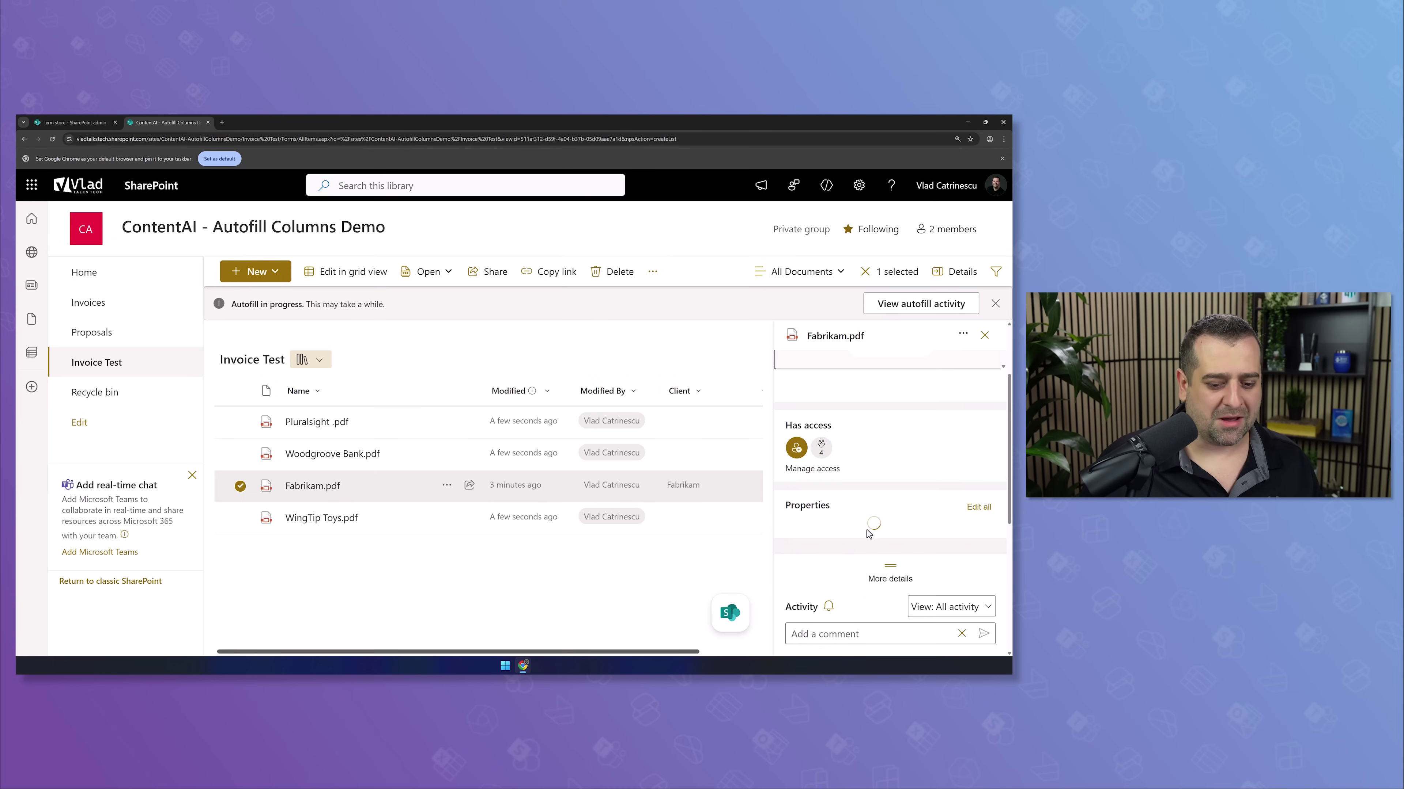
click(820, 504)
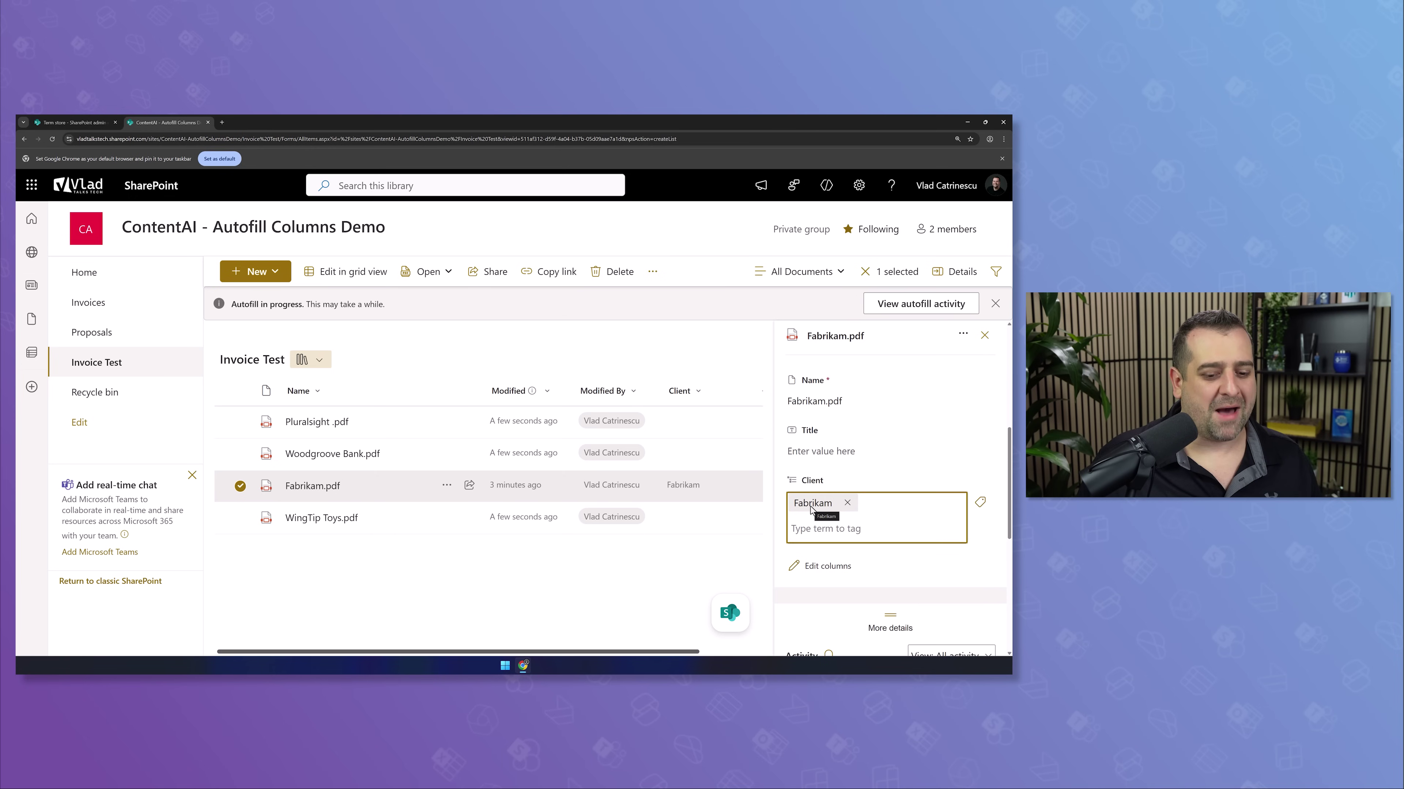
click(984, 335)
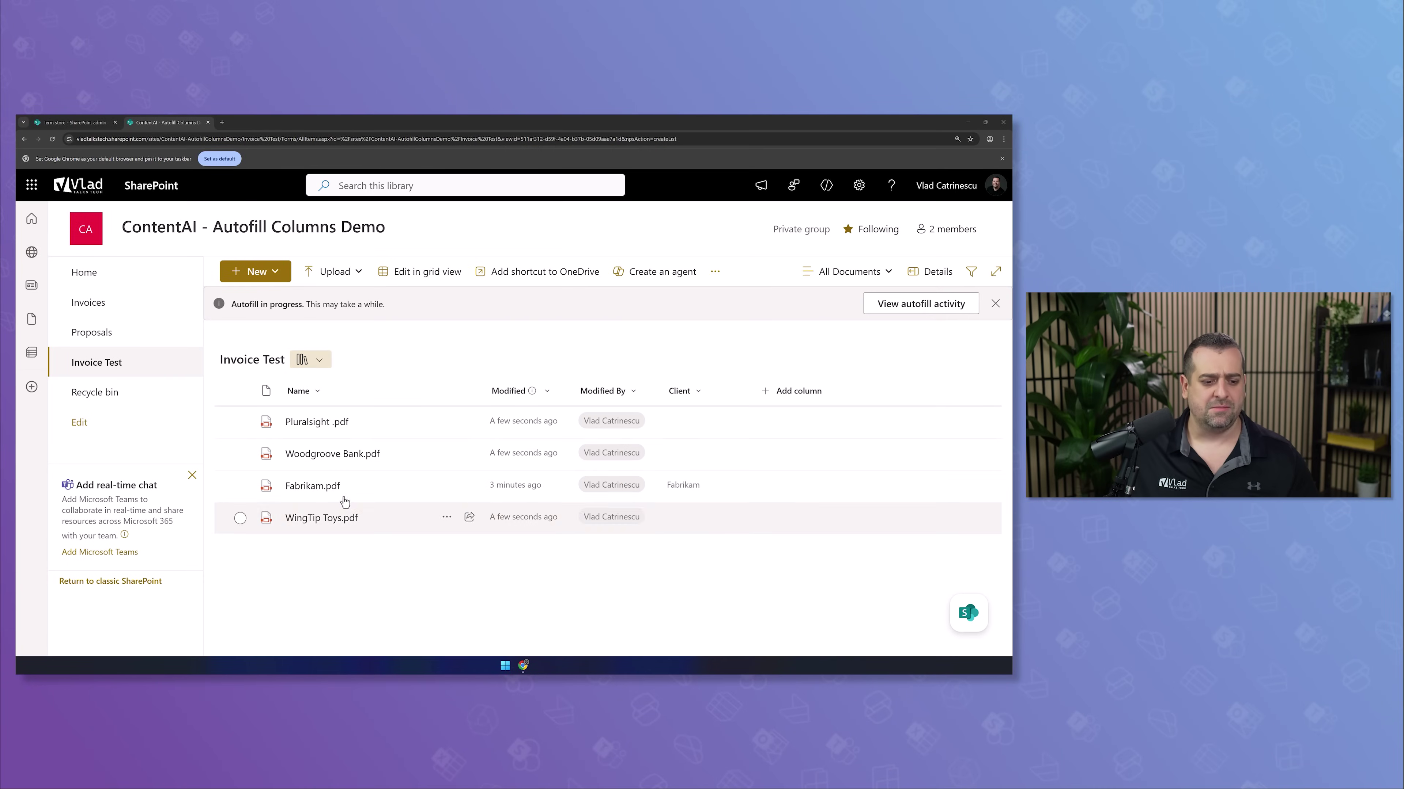
- Review the autofill activity log to confirm all four invoices were processed
click(892, 313)
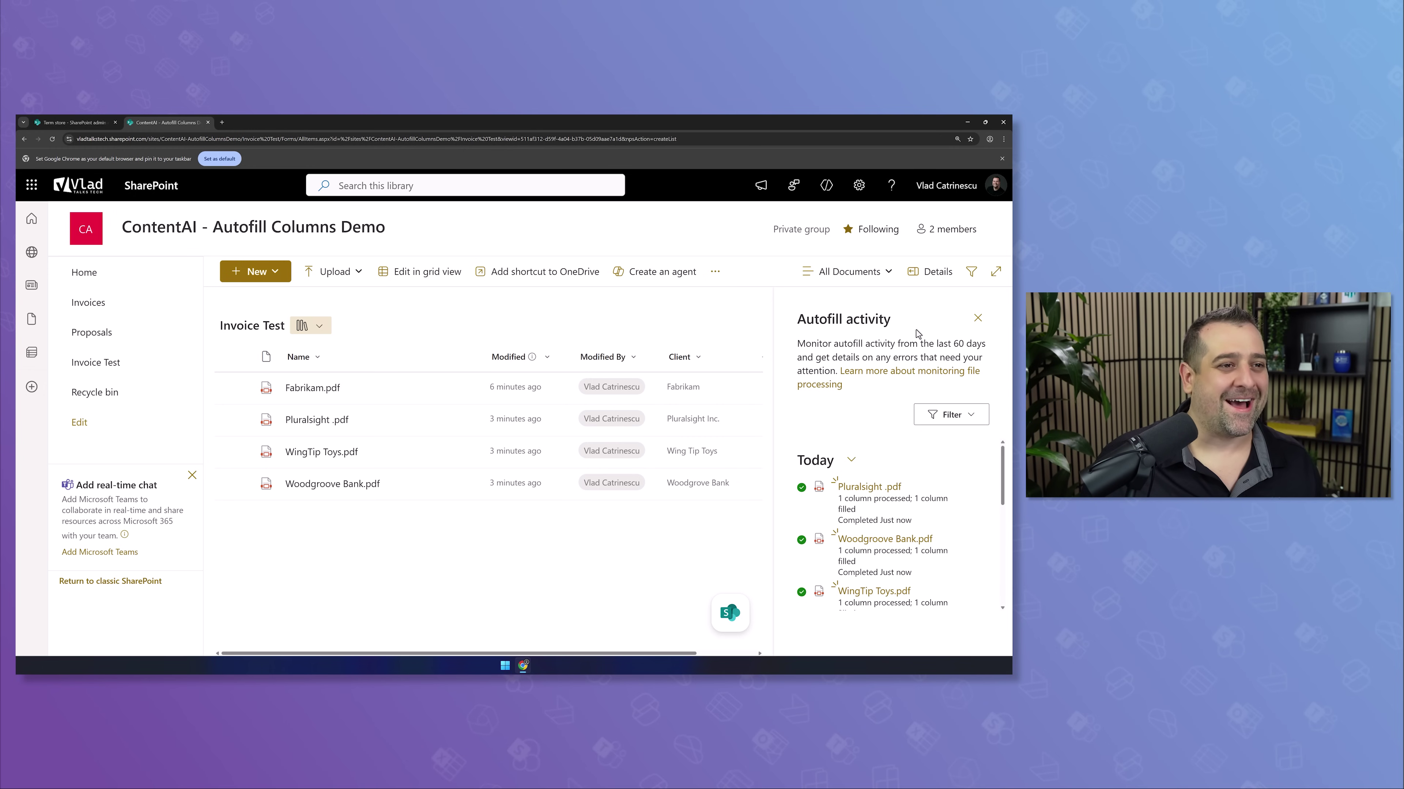
scroll(882, 479, down, 1)
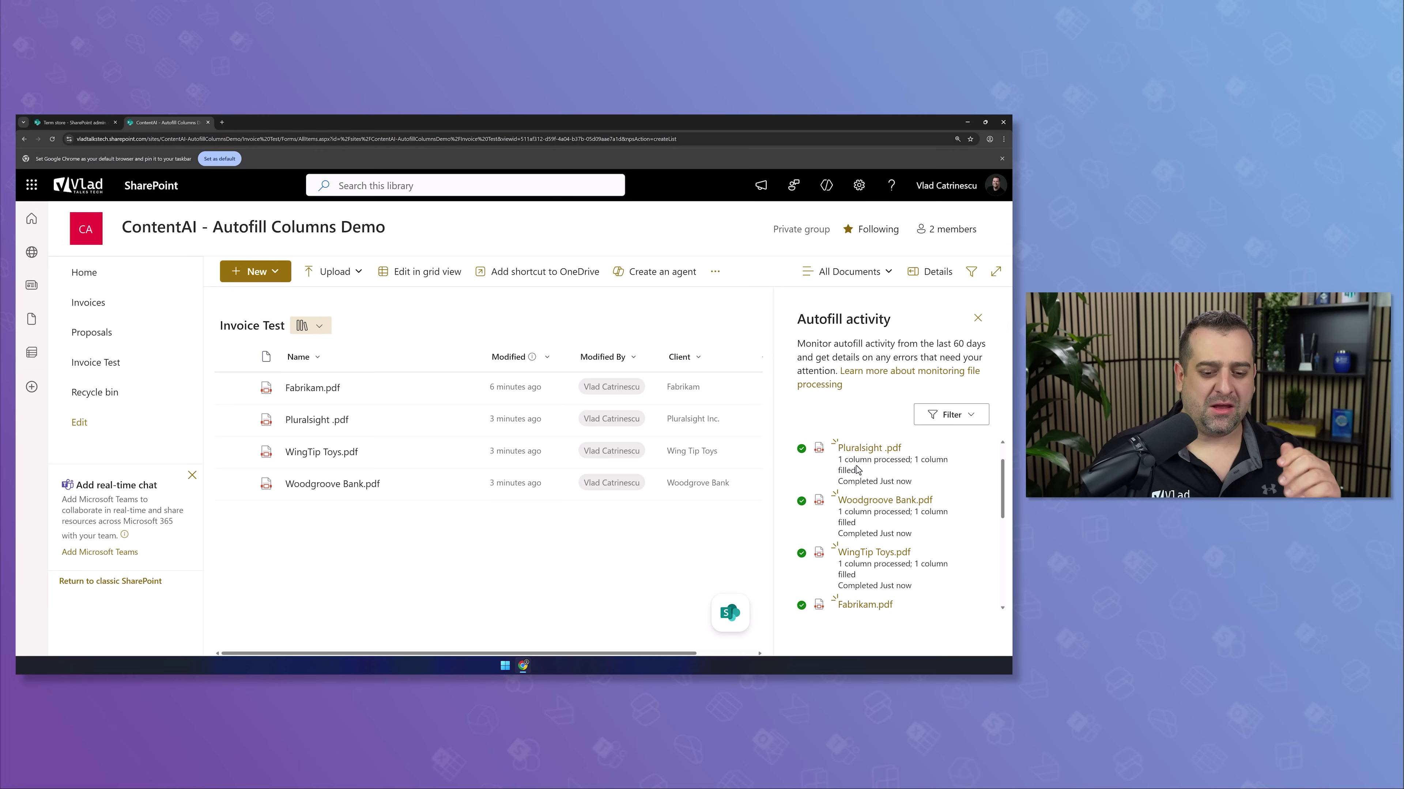
scroll(913, 481, down, 1)
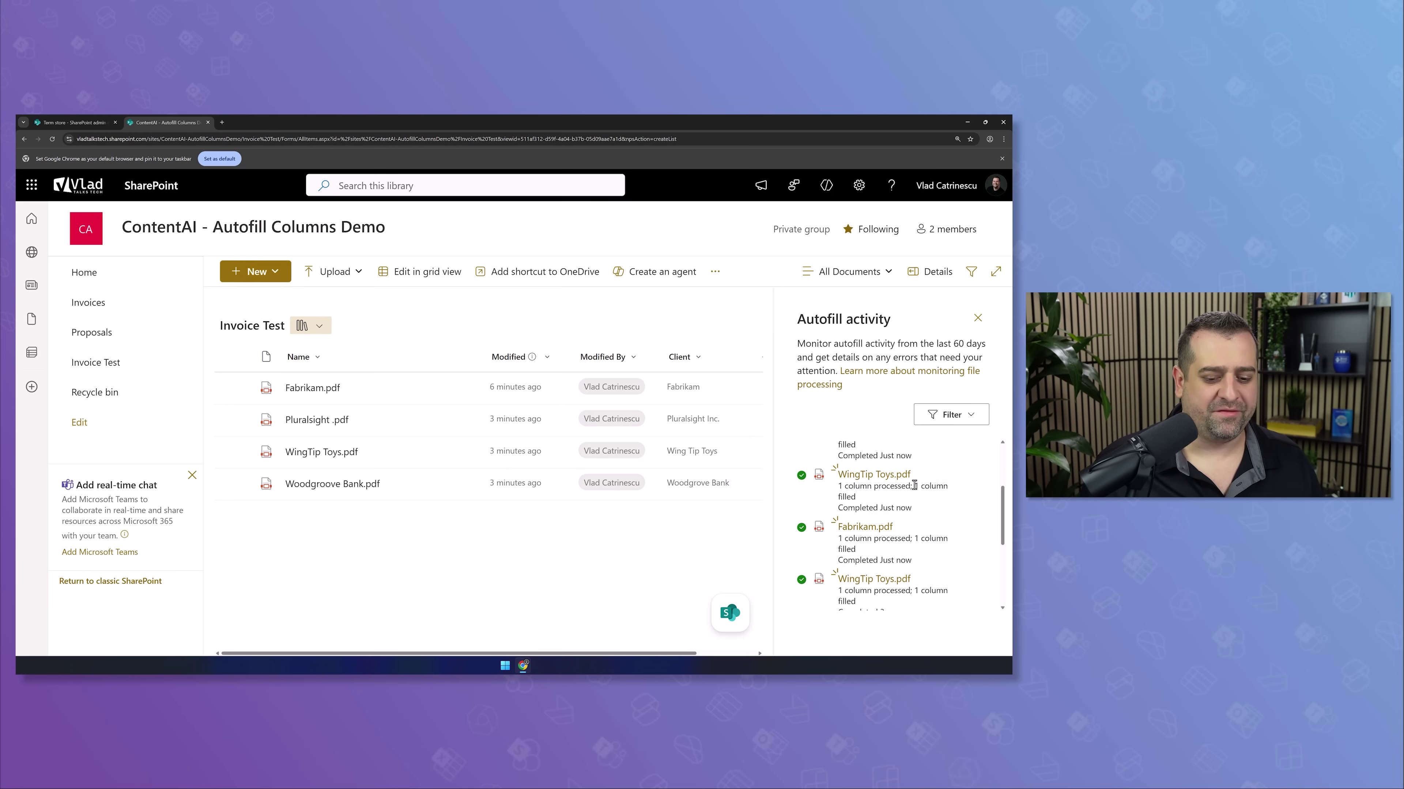
scroll(912, 481, up, 2)
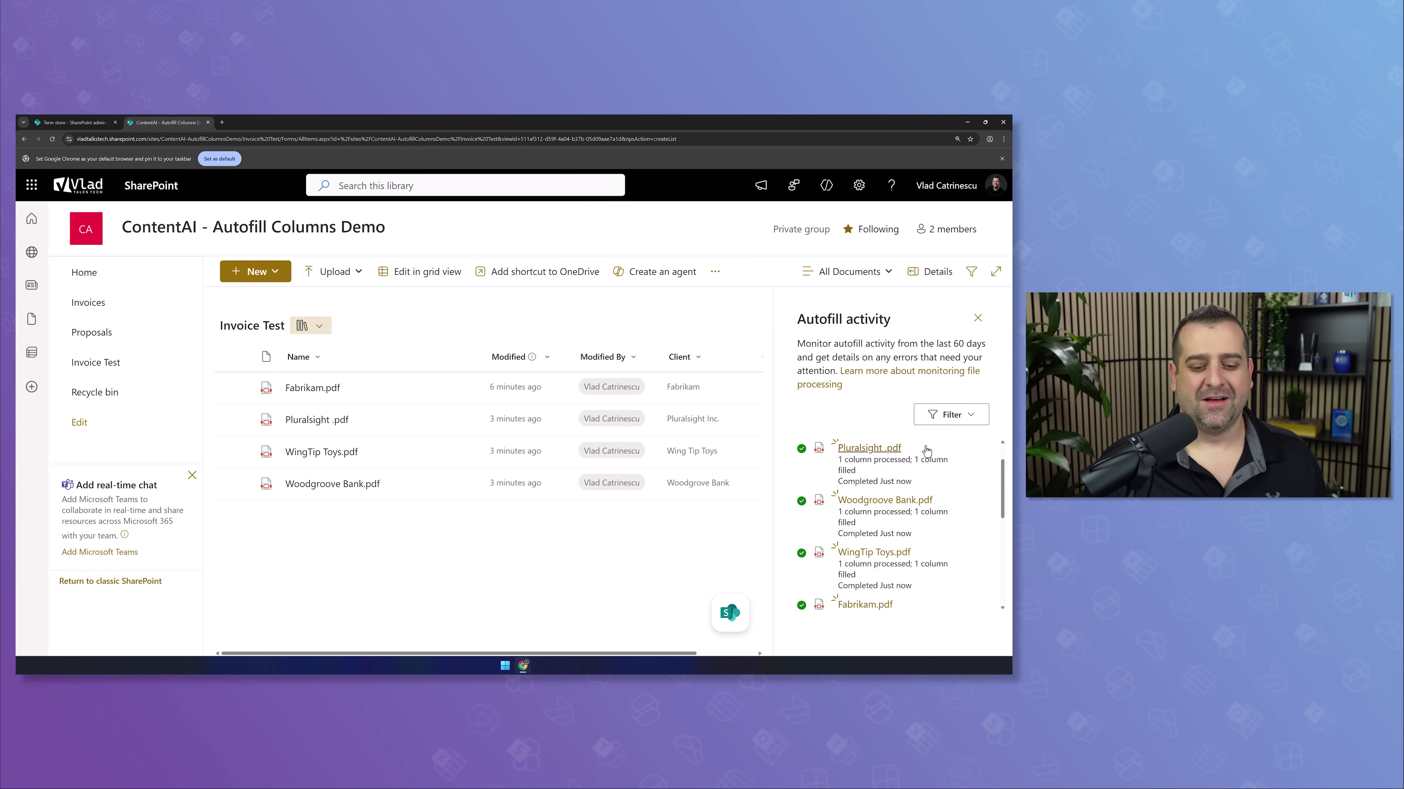
click(978, 318)
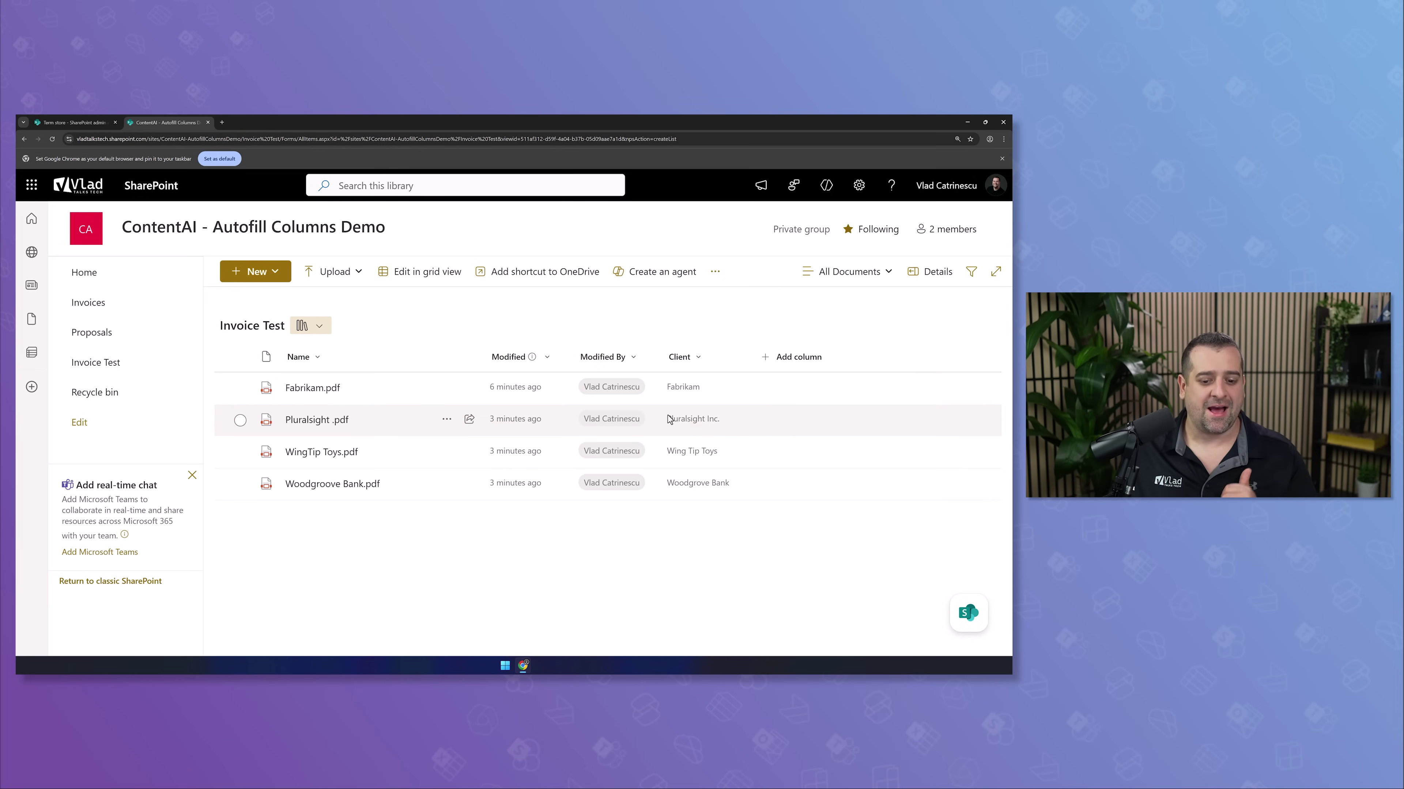
- Show the Pluralsight invoice's details, then move over to the Term store
click(446, 419)
scroll(508, 623, down, 2)
click(516, 615)
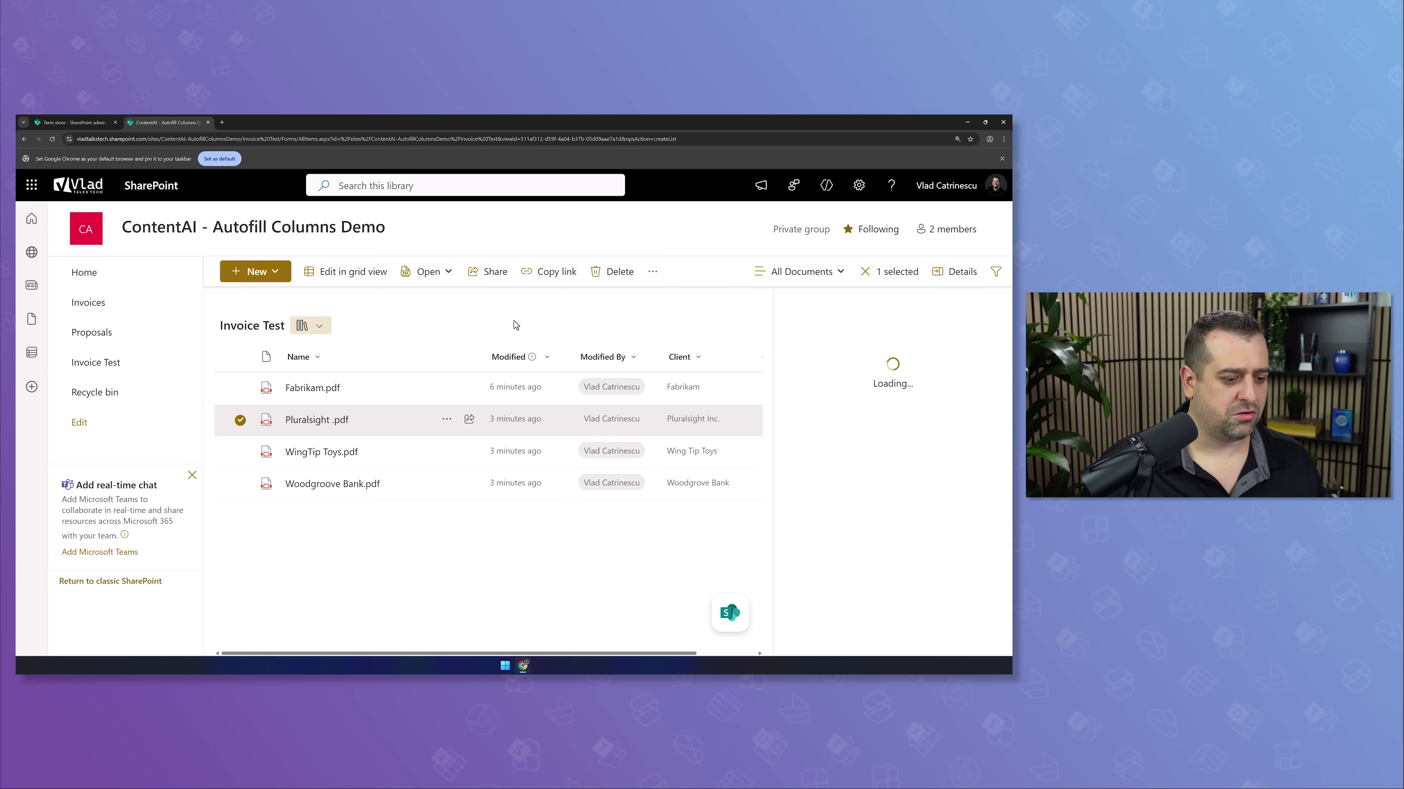
click(78, 125)
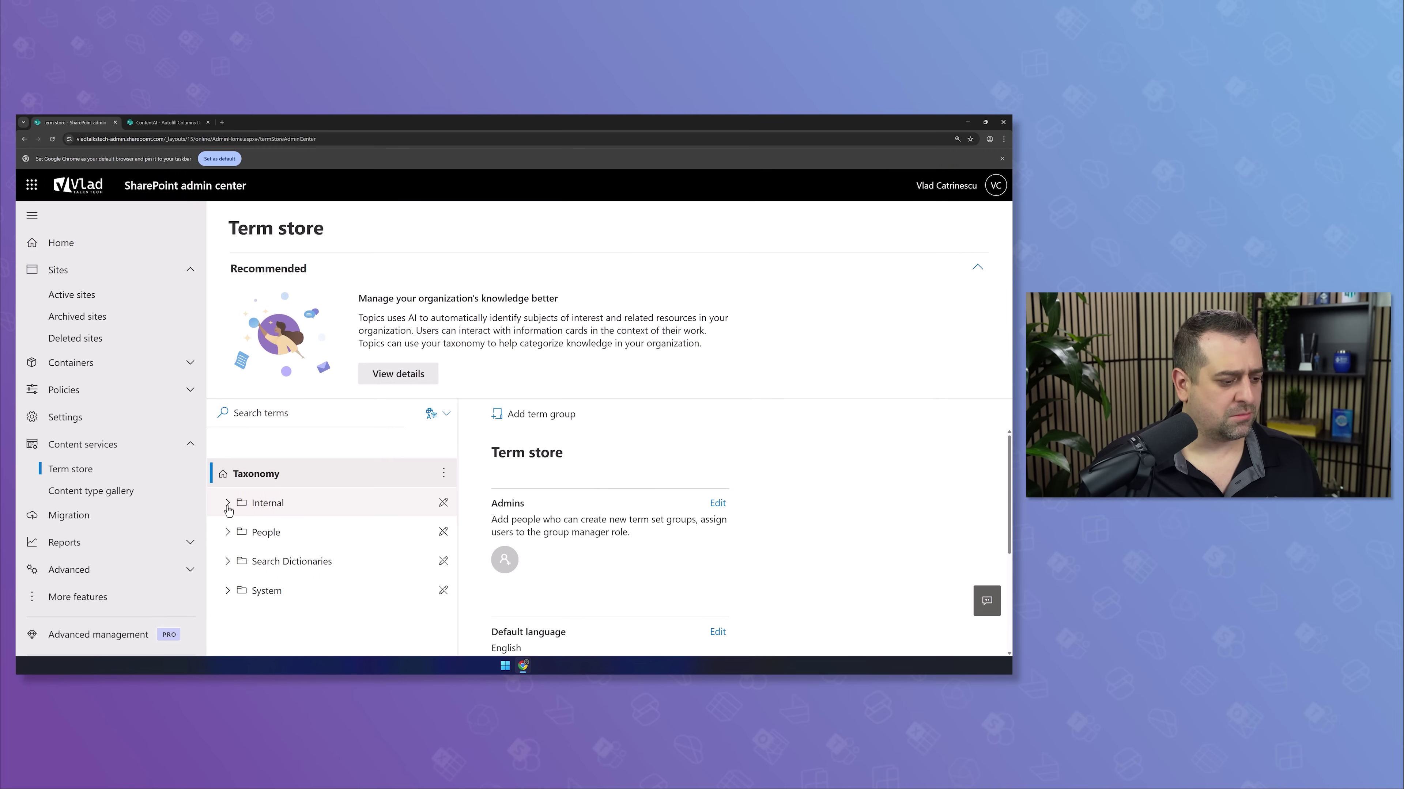
- Expand Internal > Clients and select the new Pluralsight Inc. term
click(227, 503)
click(241, 532)
scroll(303, 545, down, 3)
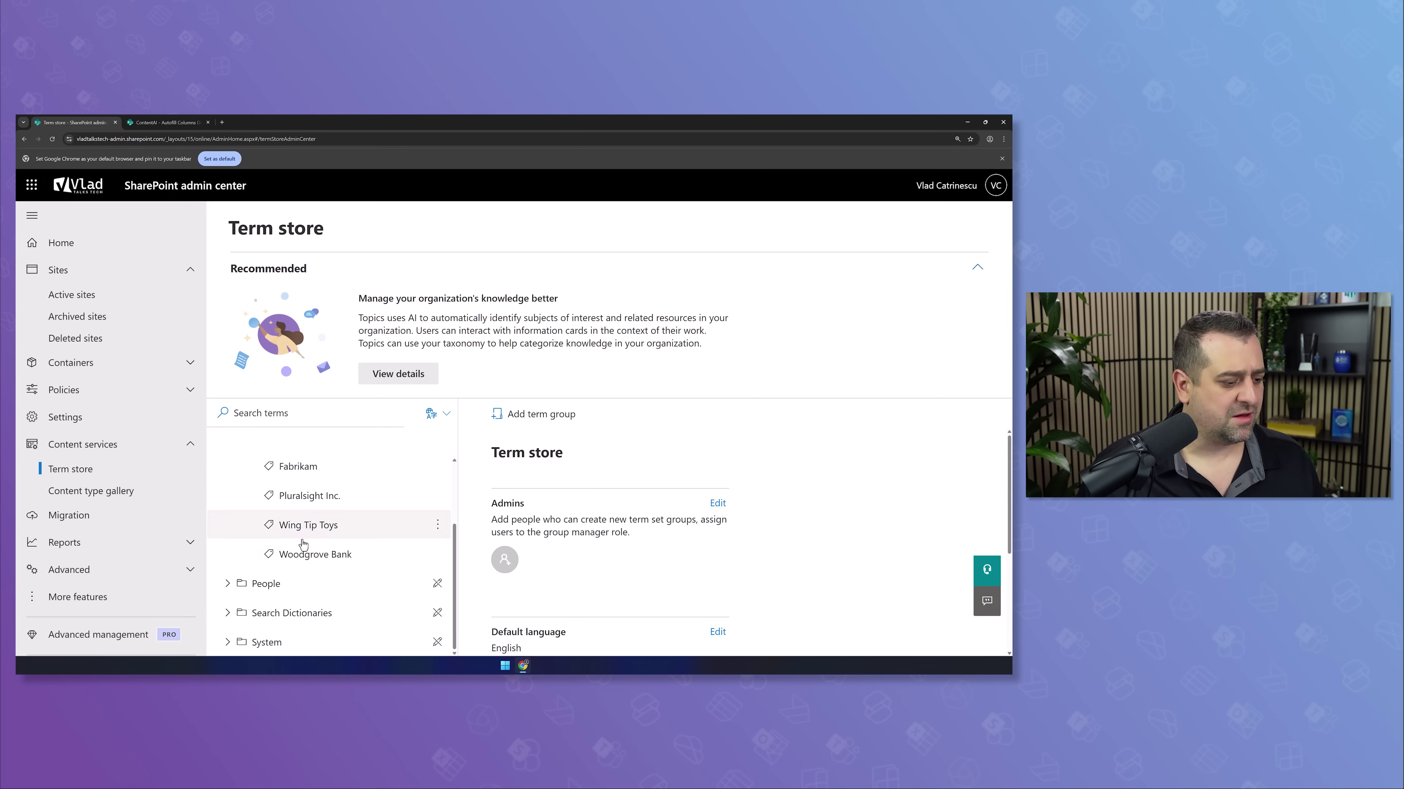
click(308, 496)
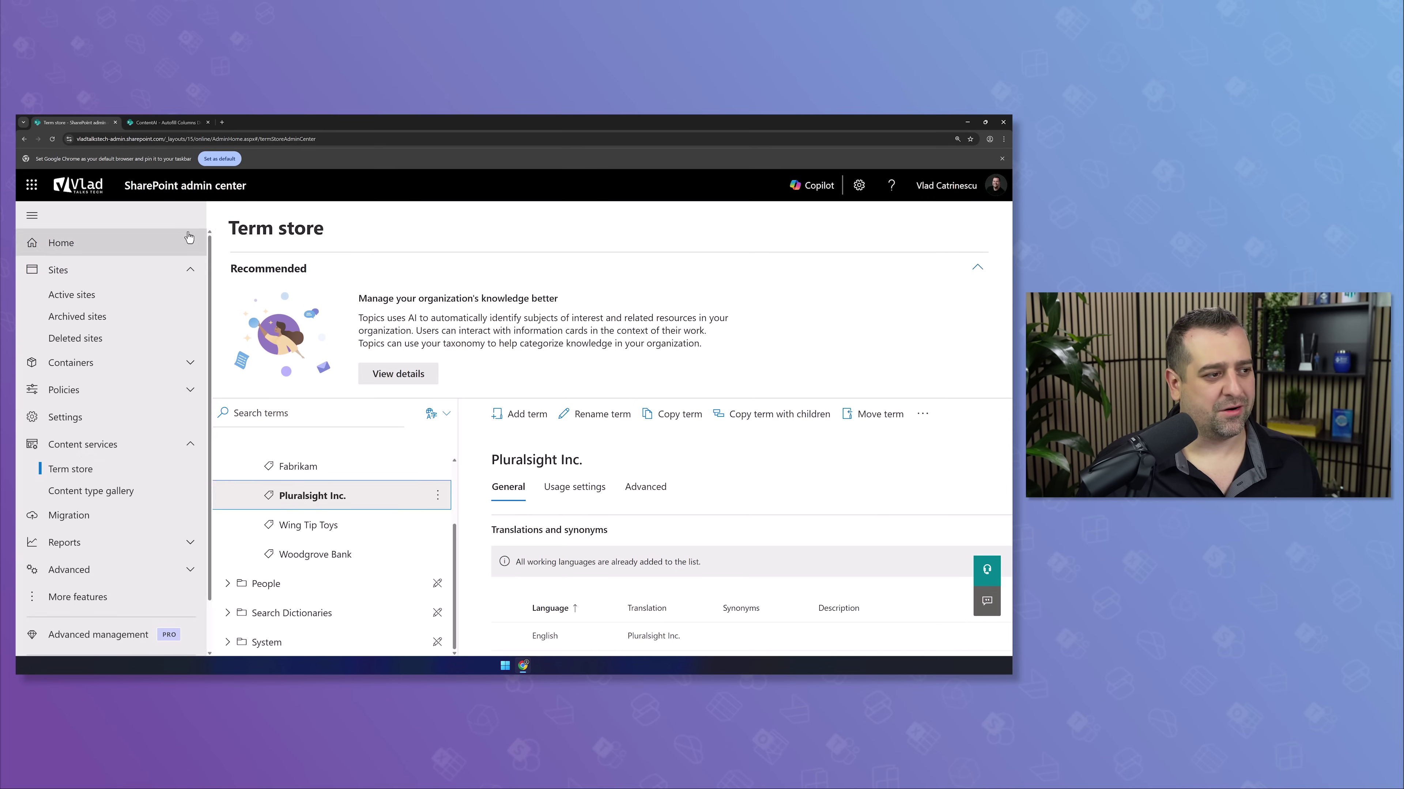
- Compare with Pluralsight's Client tag in Invoice Test, select Woodgroove Bank.pdf, then revisit the Term store
click(165, 122)
scroll(913, 504, down, 5)
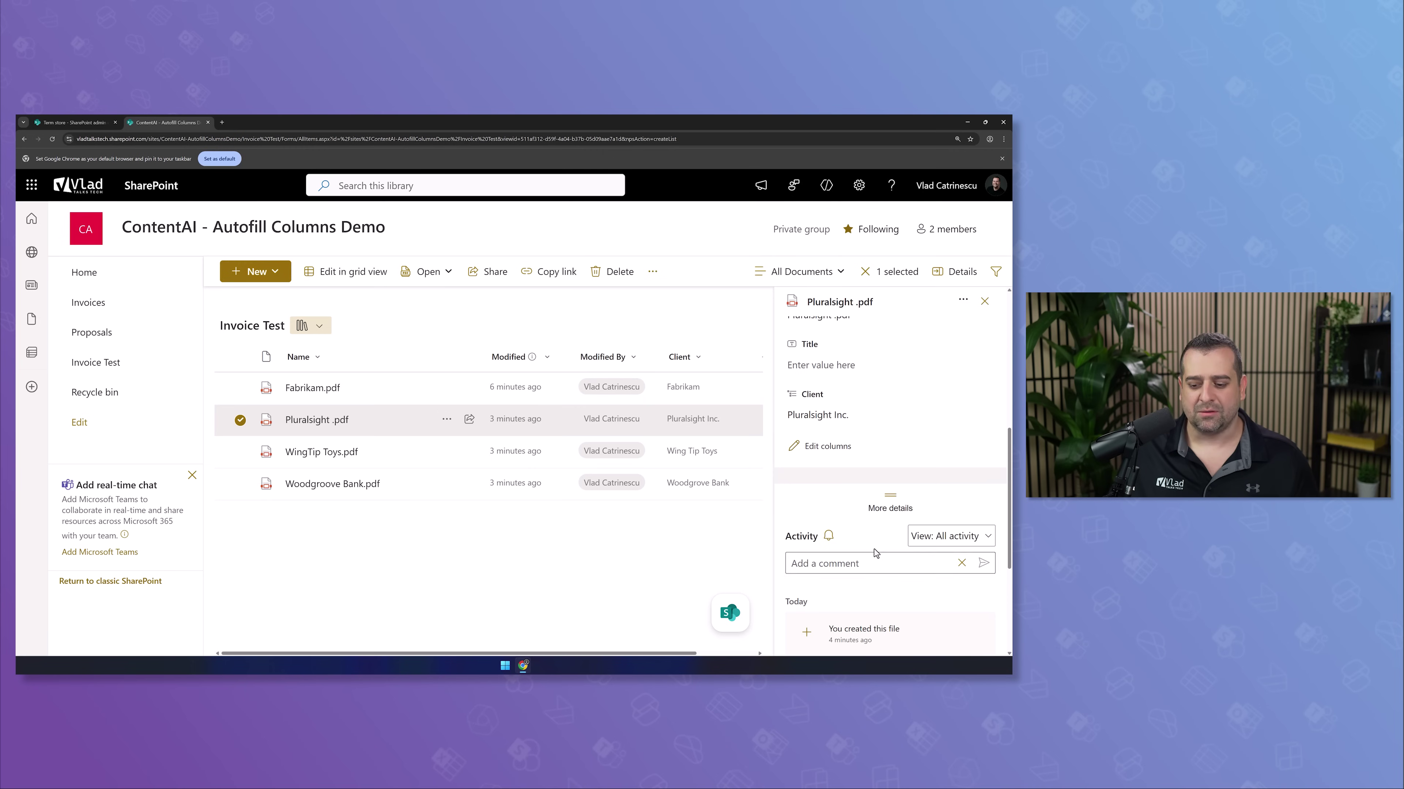
click(845, 459)
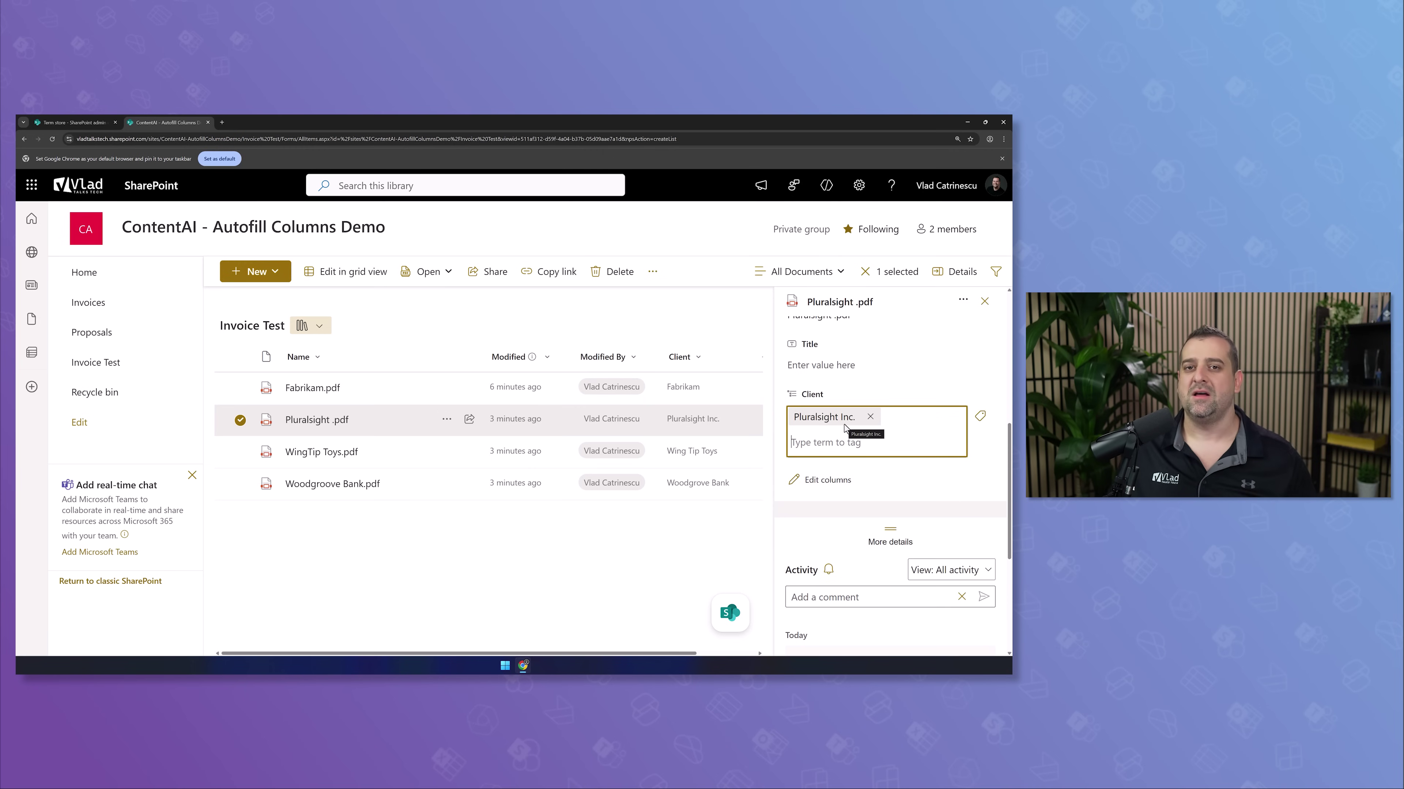
click(726, 514)
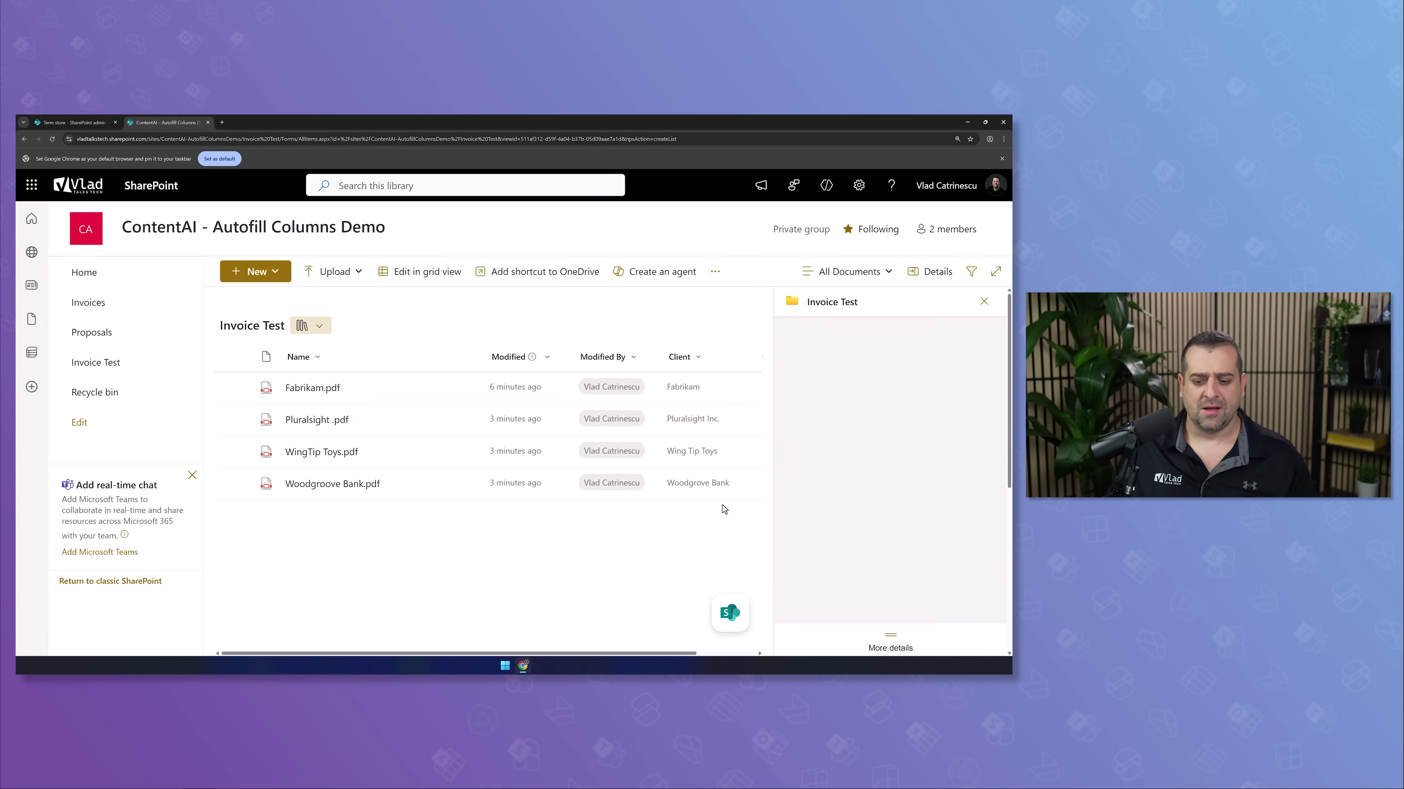
click(715, 492)
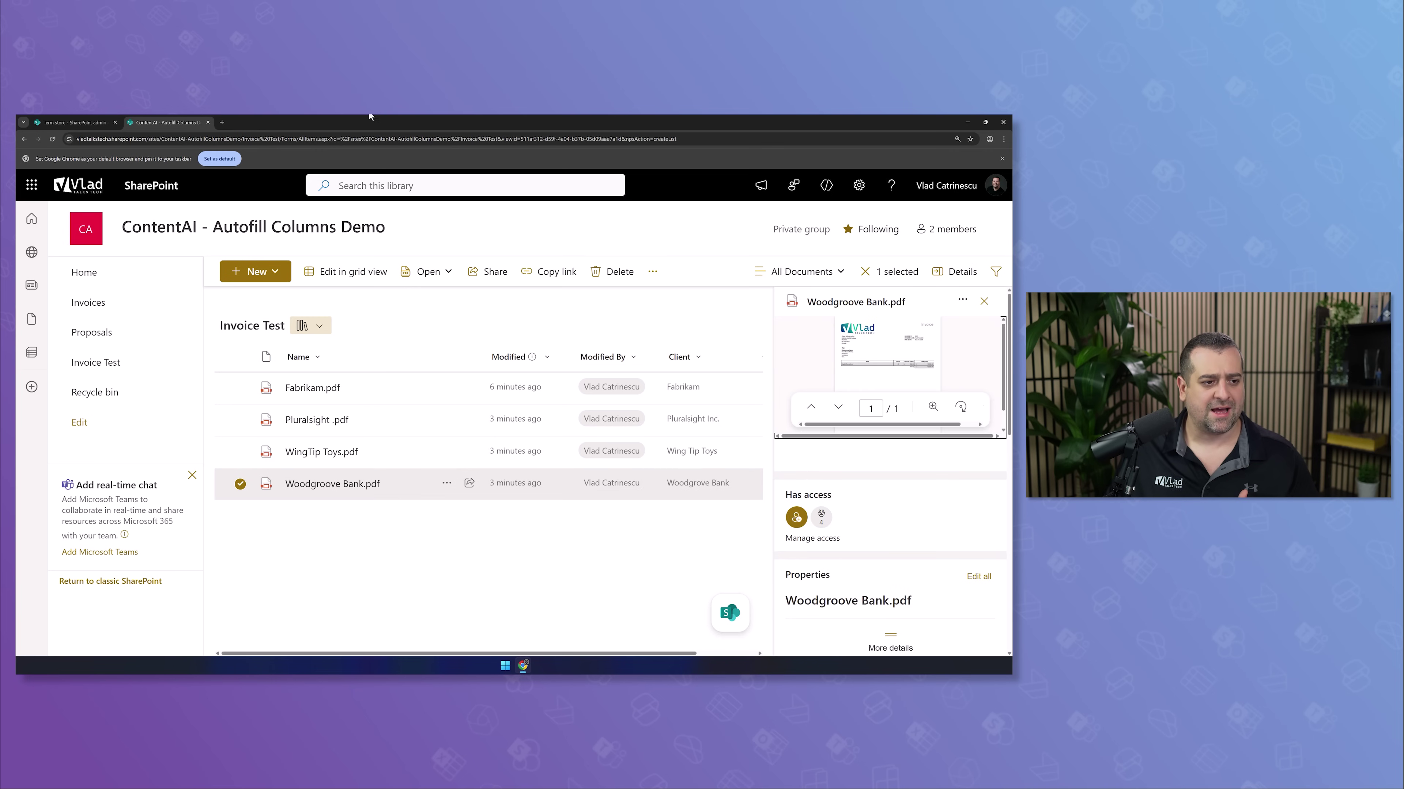
click(72, 122)
scroll(357, 526, up, 1)
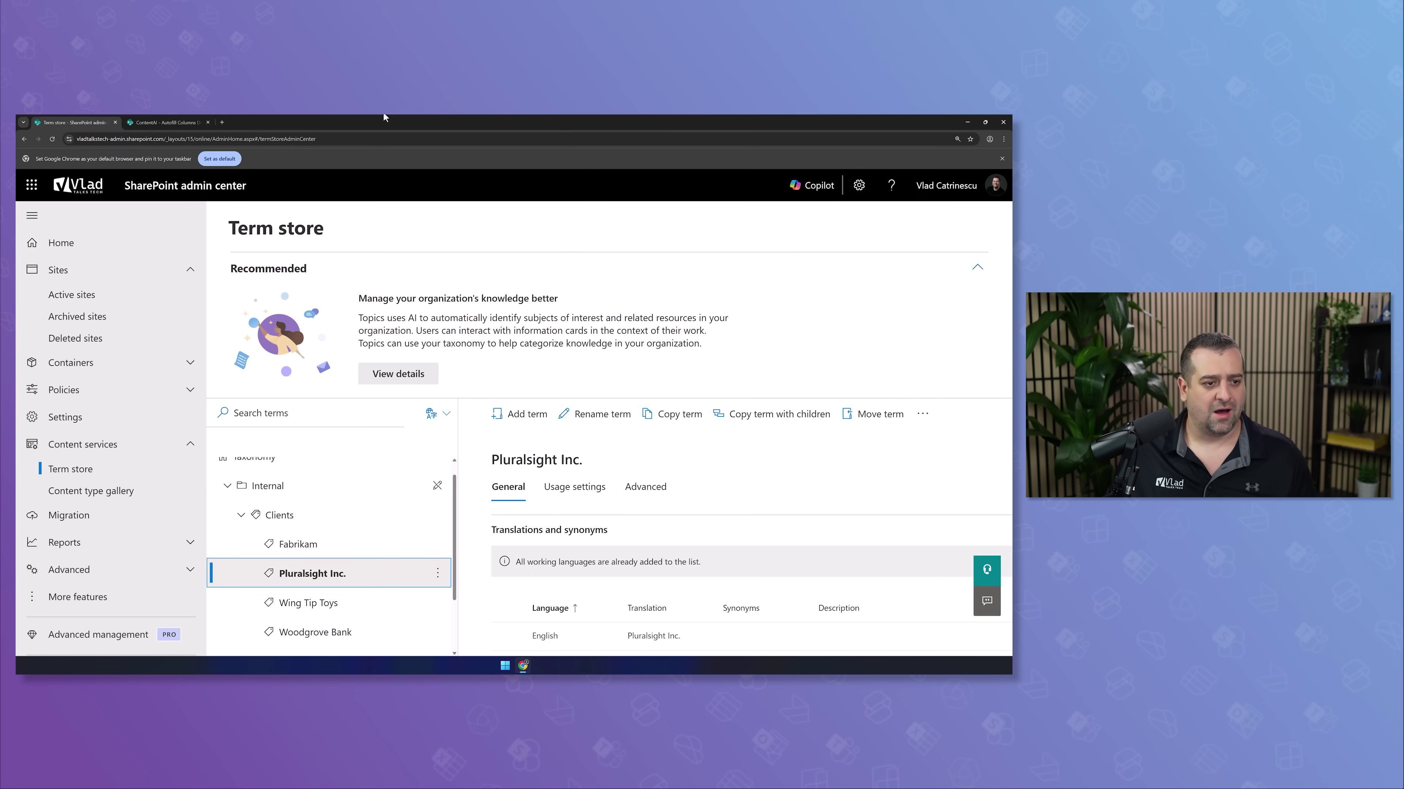
click(166, 123)
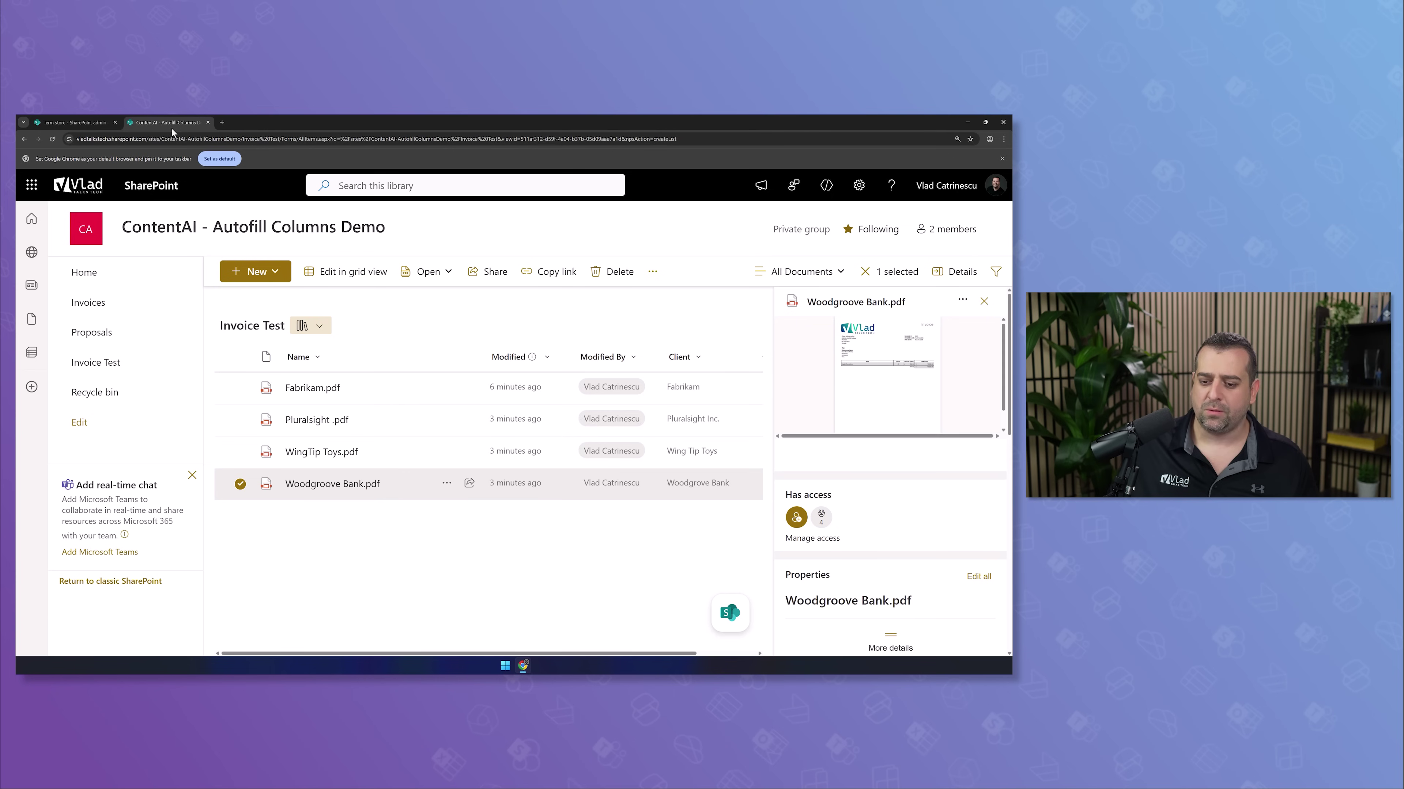